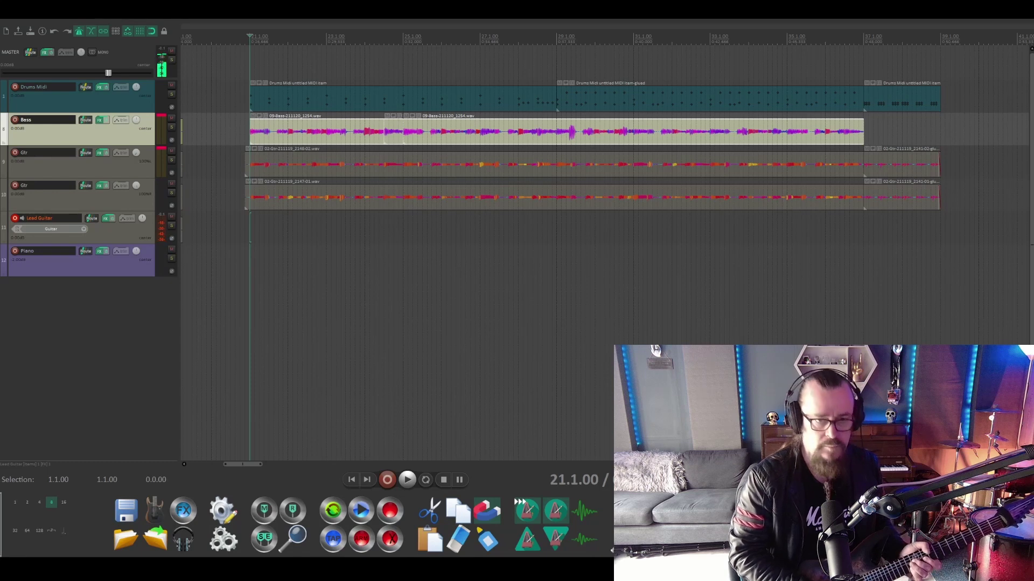
Play back the arrangement from bar 21 to rehearse and check the lead guitar part.
key("space")
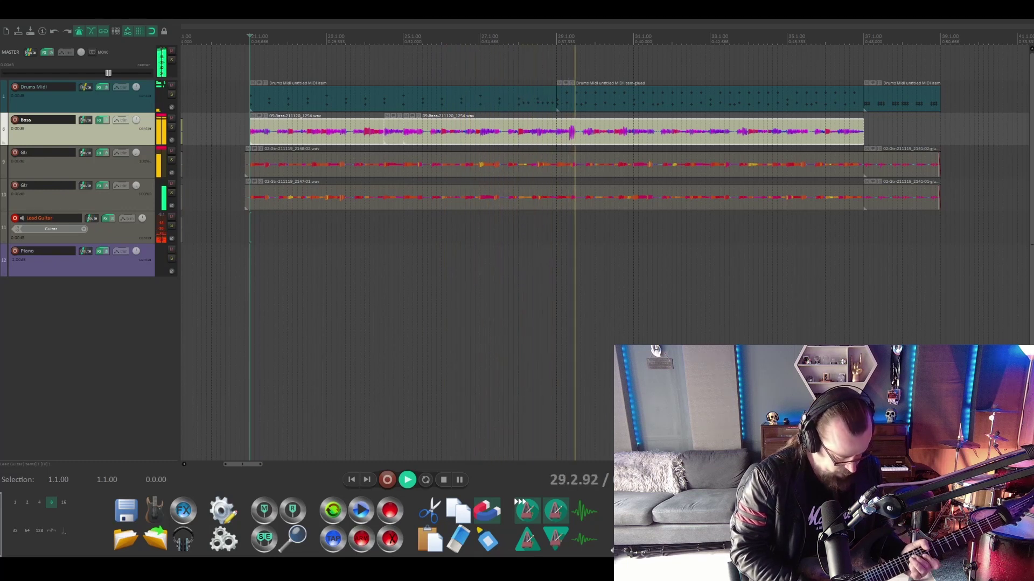
key("space")
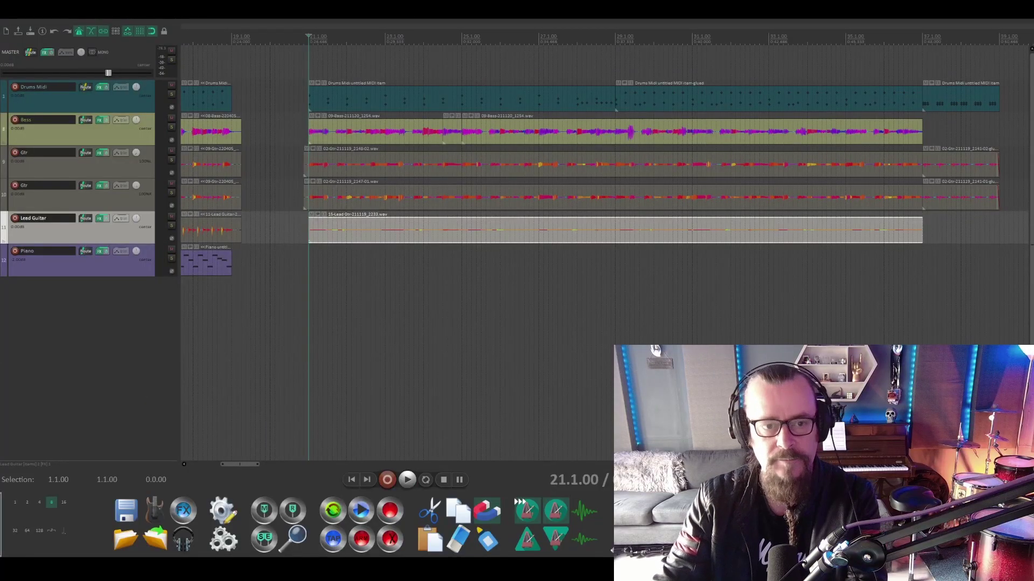
key("space")
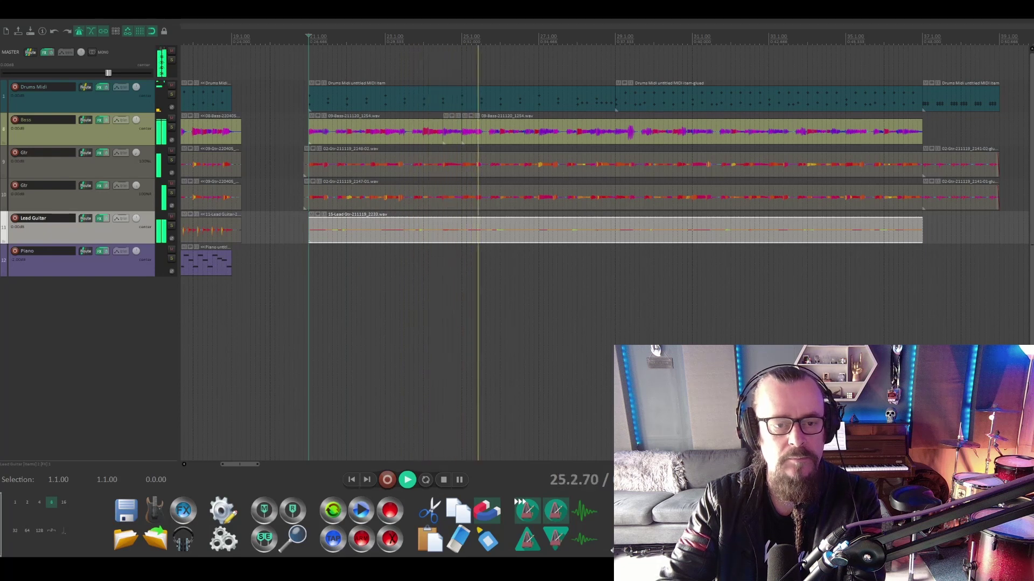
key("space")
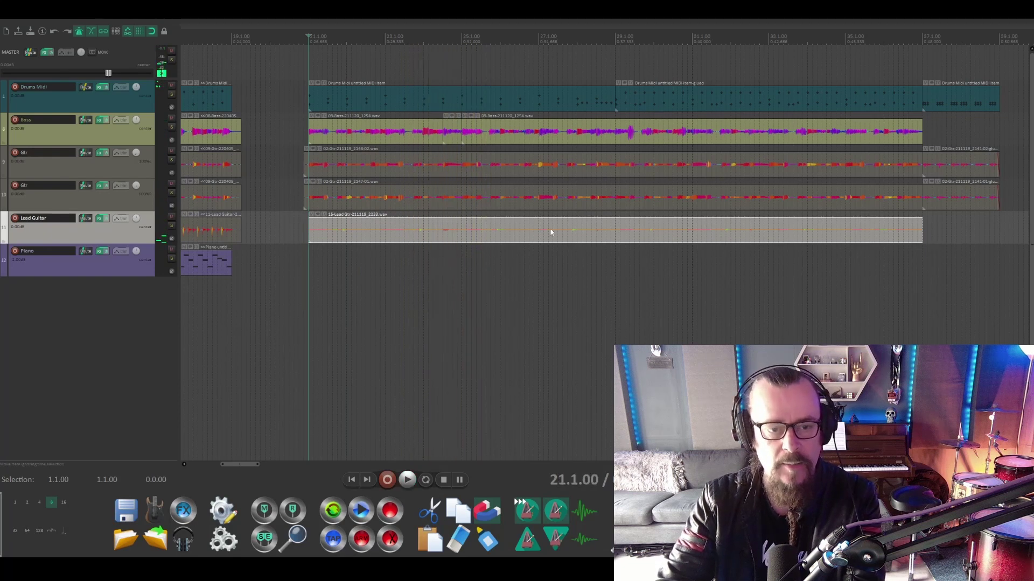
Arm the Piano track and record a MIDI piano part from bar 21 over the existing instruments.
left_click(16, 252)
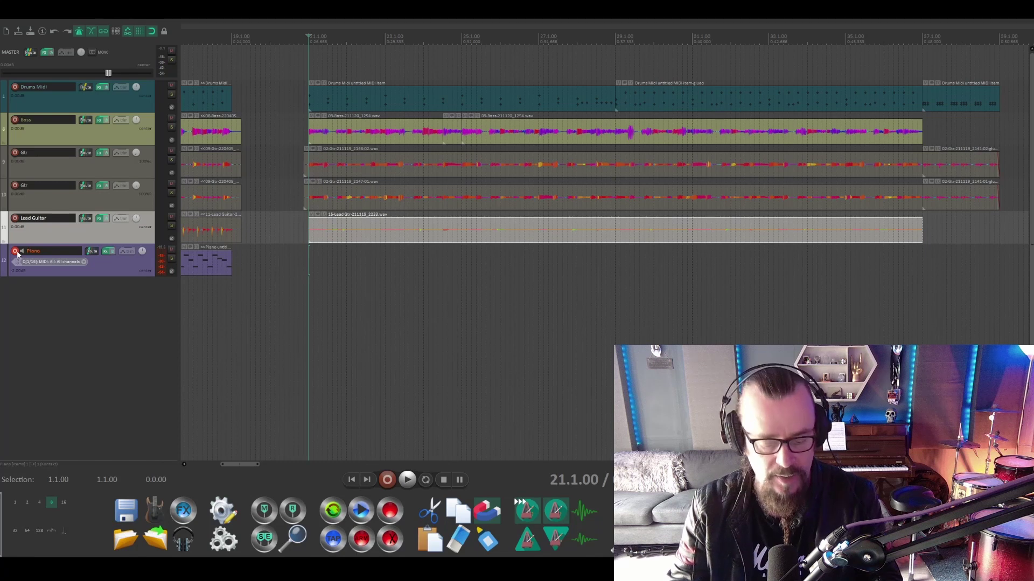
key("ctrl+r")
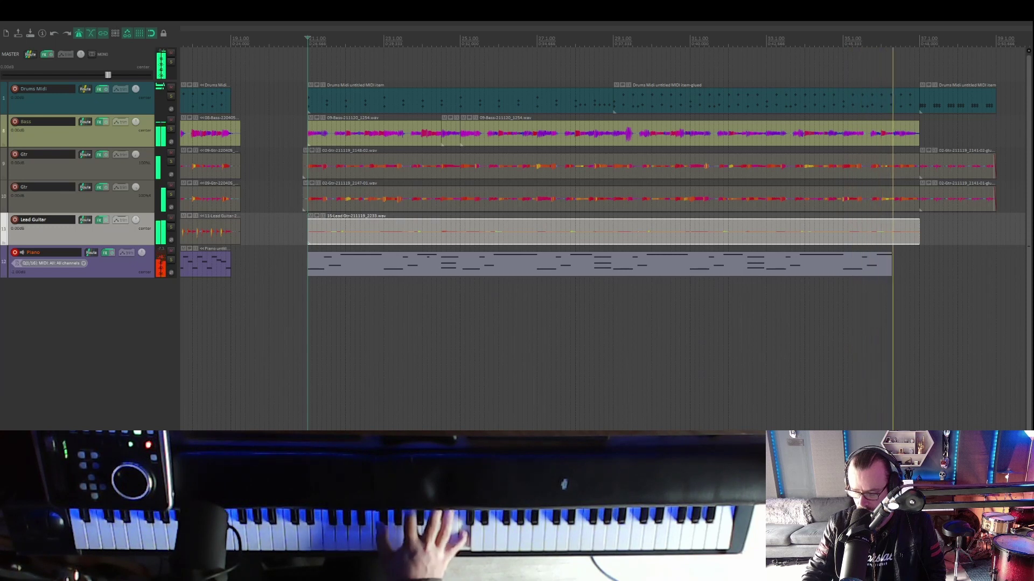
key("space")
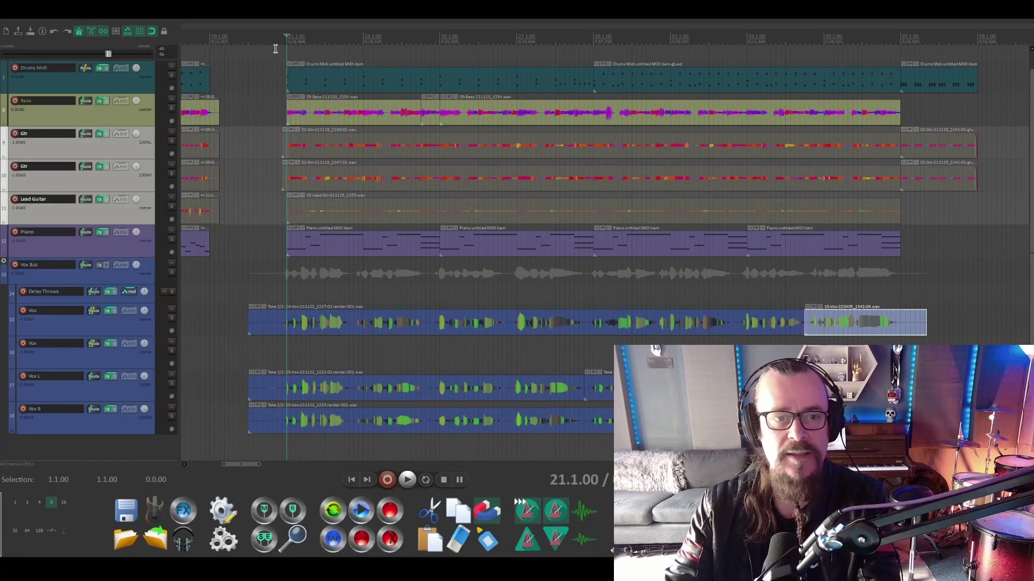
Play back the section from bar 21 to hear the instruments together with the piano and vocals.
key("space")
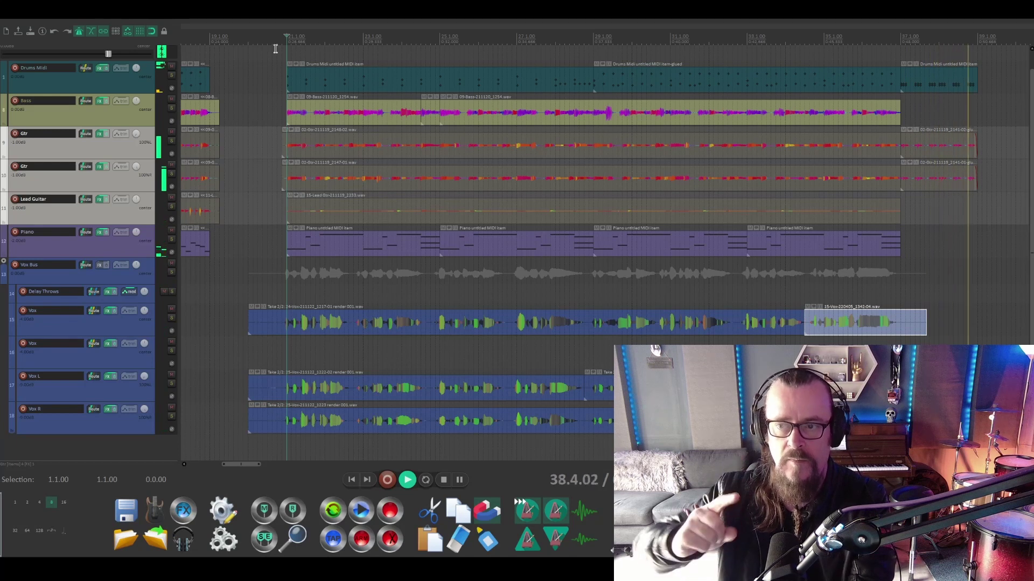
key("space")
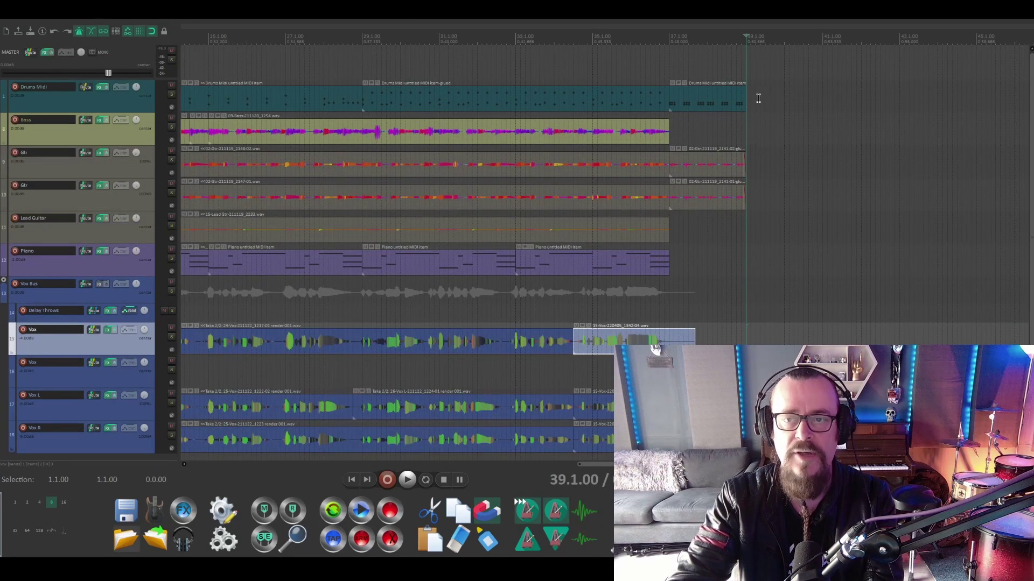
Create a drum MIDI item at bar 39 with kicks on beats 1, 3 and 3.5 and rim shots on beats 2 and 4.
left_click(758, 98)
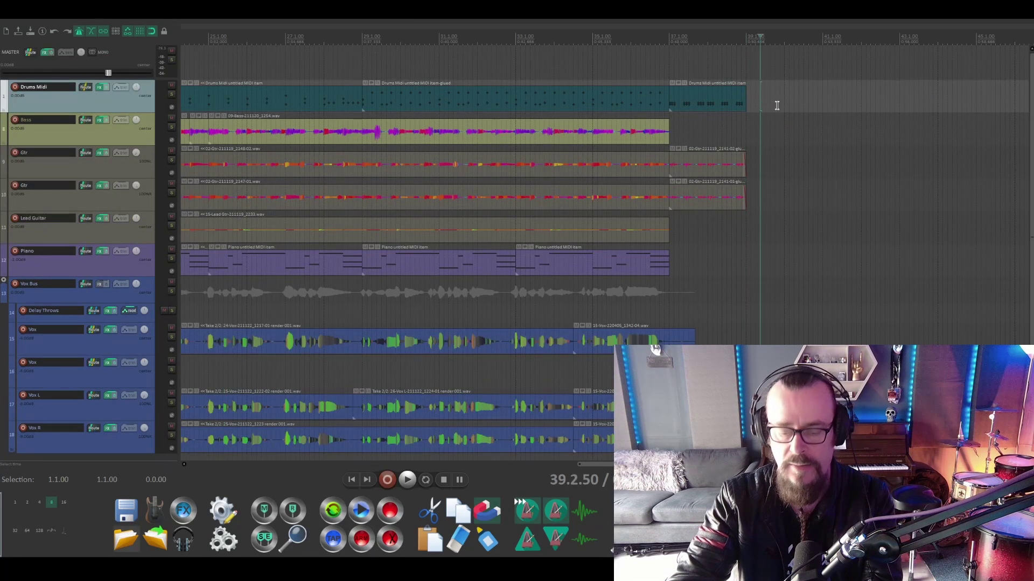
left_click_drag(752, 104, 817, 102)
double_click(780, 99)
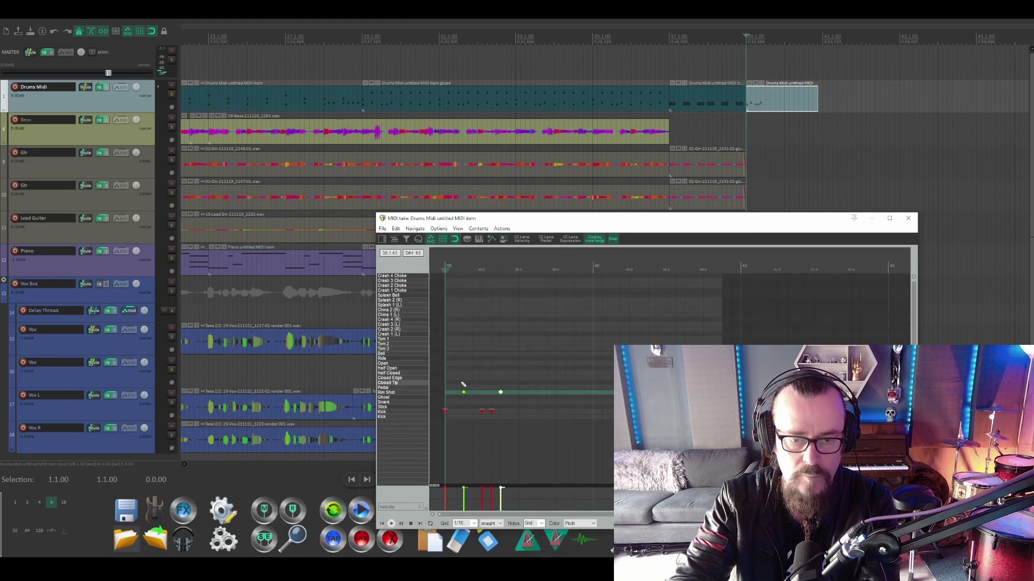
left_click_drag(498, 418, 555, 393)
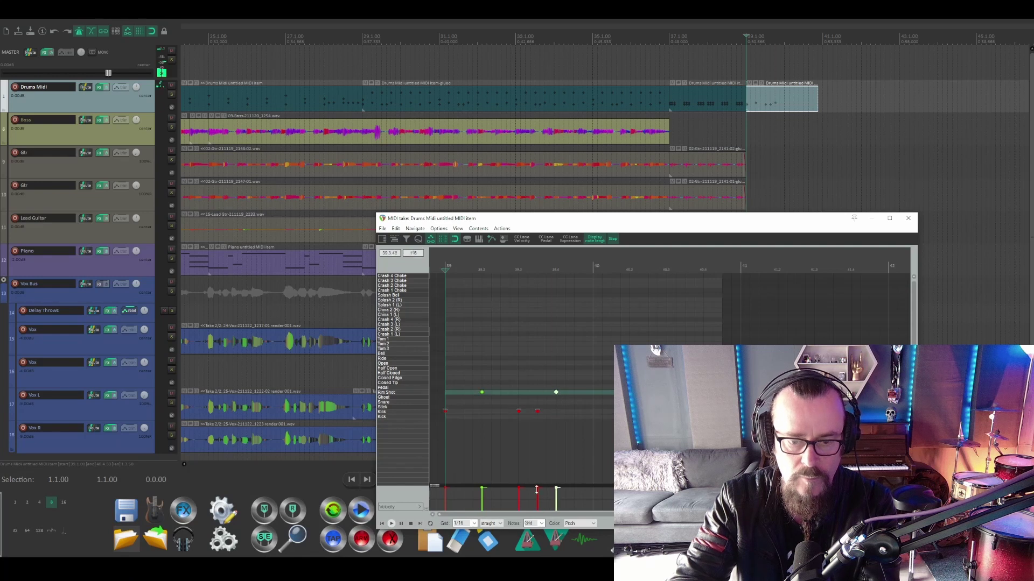
Add a crash on the bar 39 downbeat, half-open hi-hats on beats 2 to 4, and a kick with half-open hi-hat at bar 40.
left_click(444, 328)
left_click(482, 367)
left_click(518, 368)
left_click(556, 368)
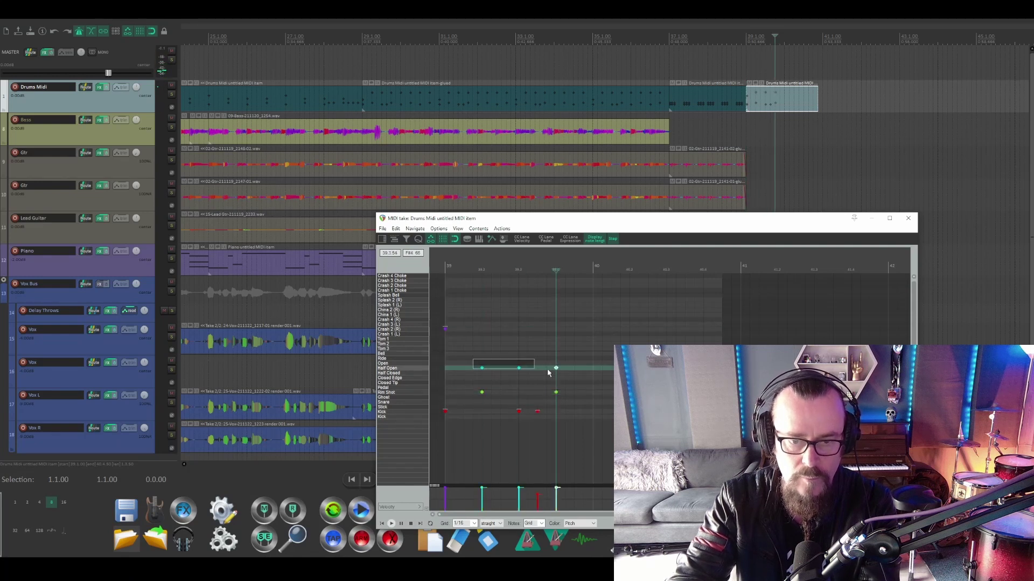
left_click(594, 268)
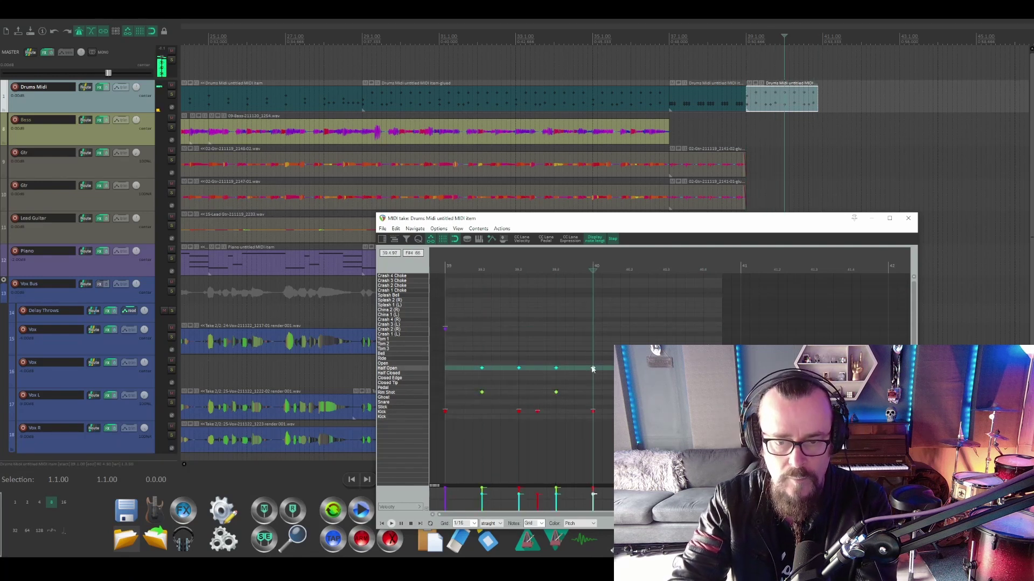
Close the drum MIDI editor and extend the new drum pattern to about bar 53.
key("Escape")
left_click_drag(817, 104, 1007, 104)
double_click(813, 100)
key("Escape")
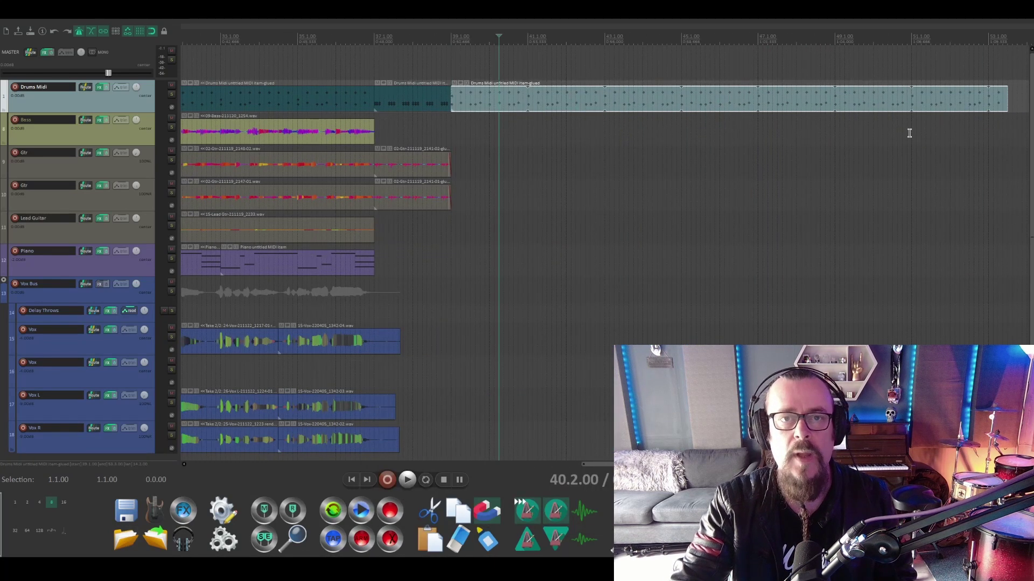
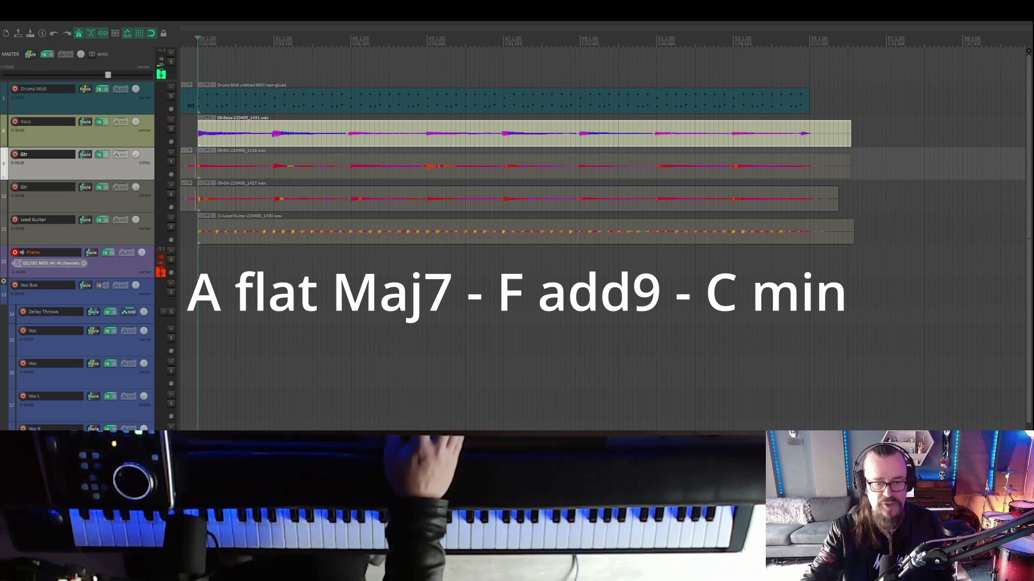
Play back the new section from bar 39 with the Piano track armed.
key("space")
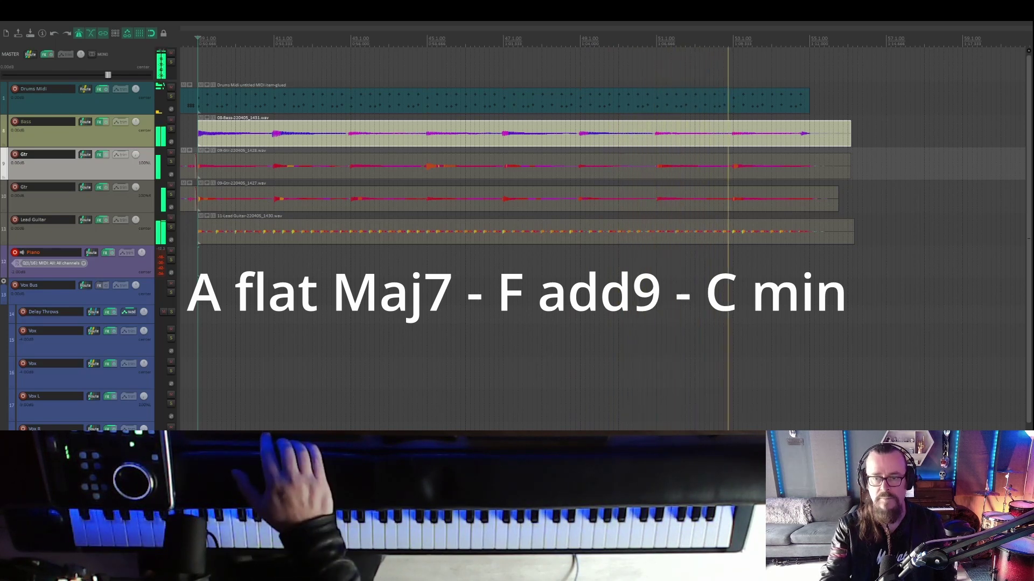
key("space")
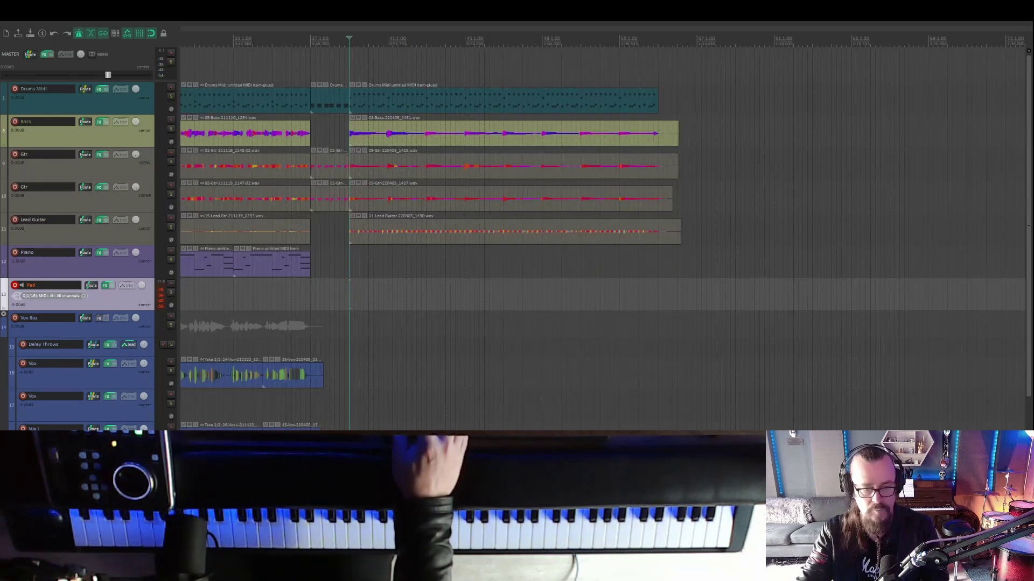
Record a MIDI part on the Pad track from bar 39 and align its notes to the grid in the MIDI editor.
key("ctrl+r")
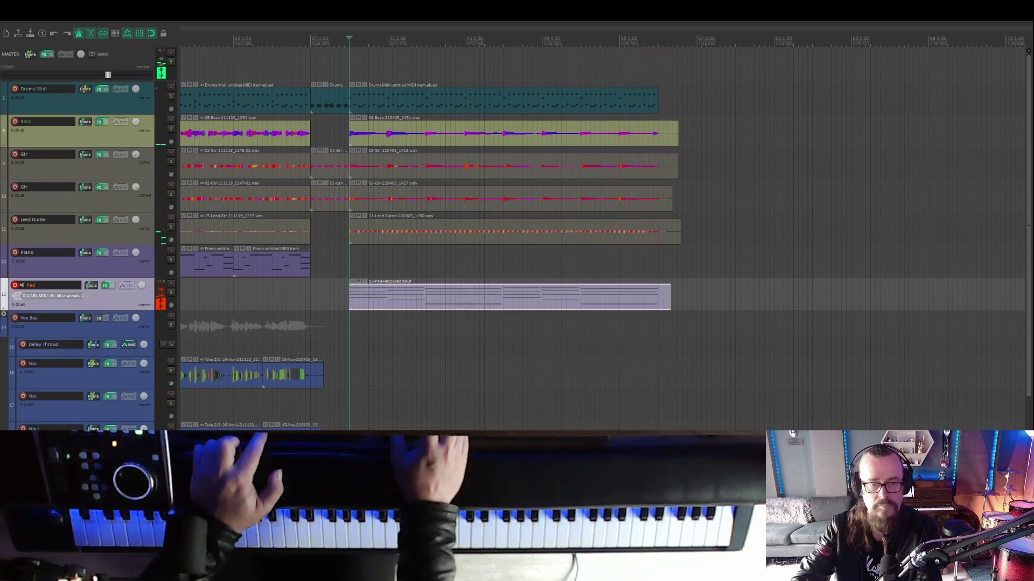
double_click(551, 296)
left_click_drag(518, 291, 526, 295)
left_click_drag(623, 281, 626, 316)
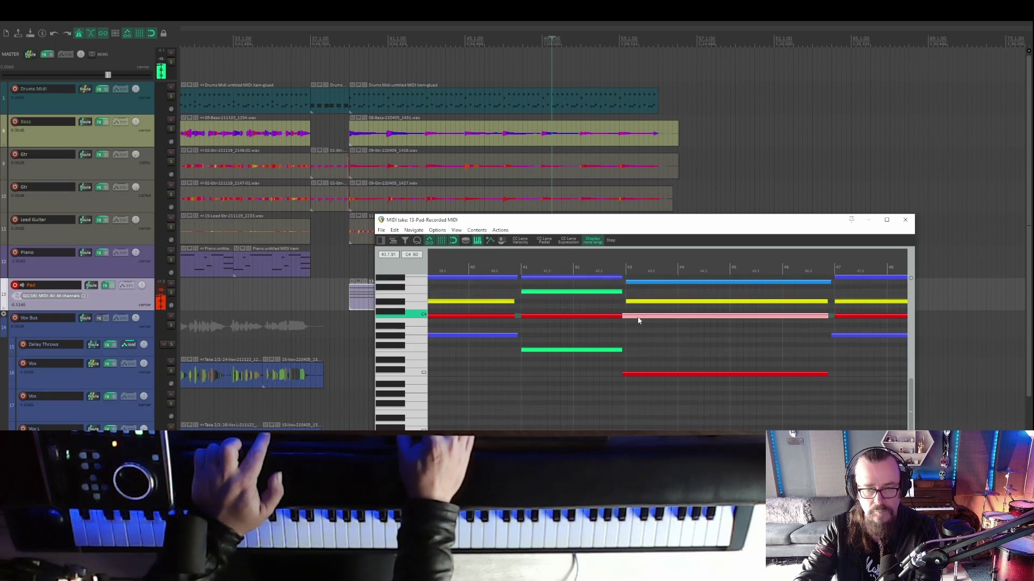
left_click(847, 335)
scroll(847, 340, "right", 5)
key("ctrl+a")
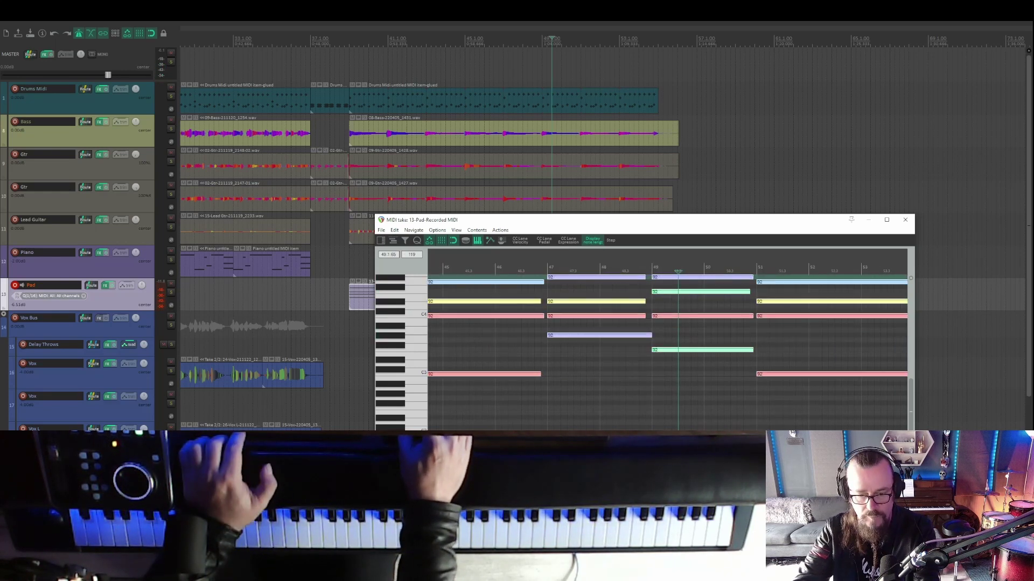
Play back the edited pad part from around bar 49 and close its MIDI editor.
key("space")
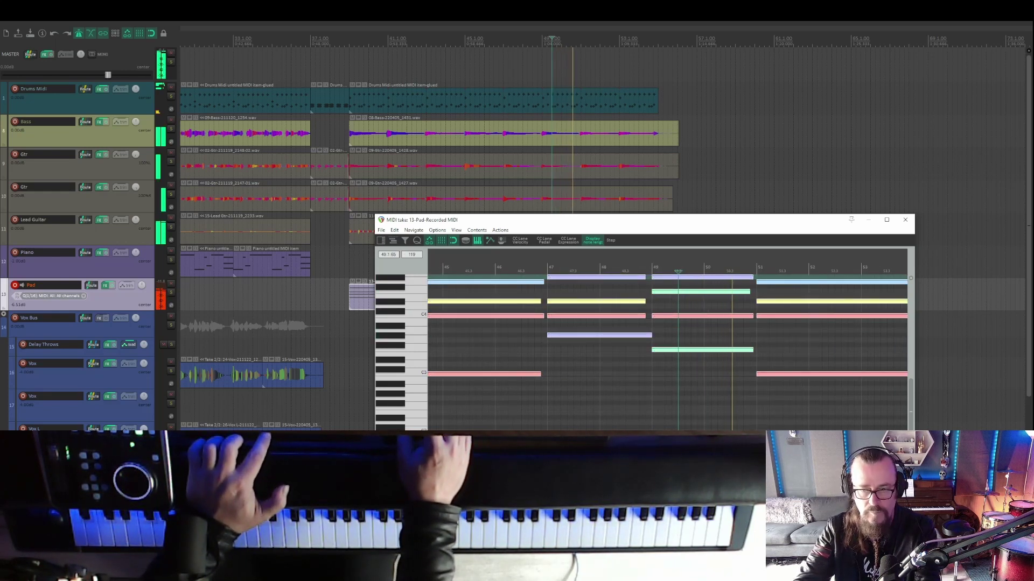
left_click(906, 220)
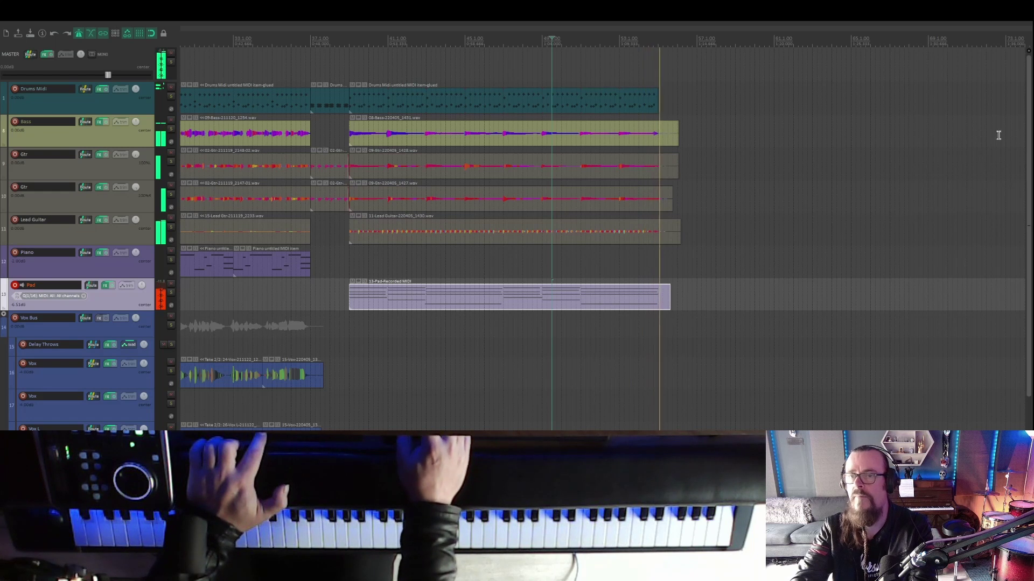
key("space")
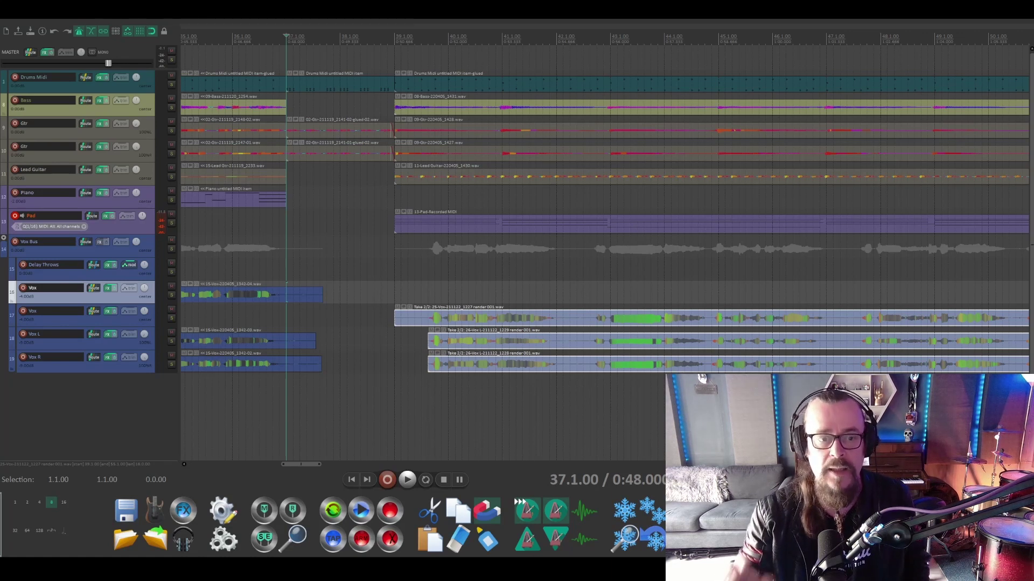
Play back the section from bar 37 with the vocals and switch off the metronome.
key("space")
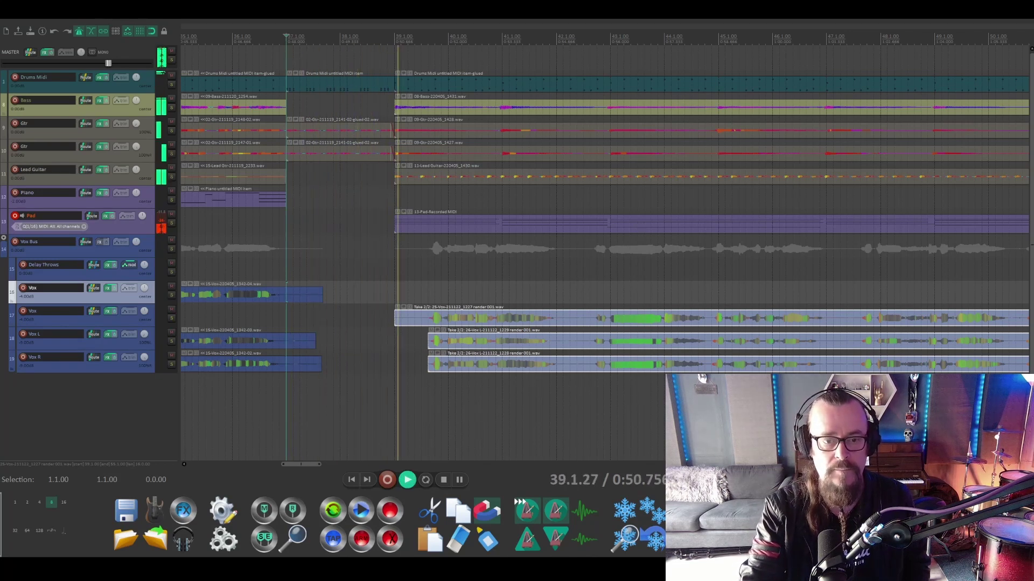
left_click(555, 511)
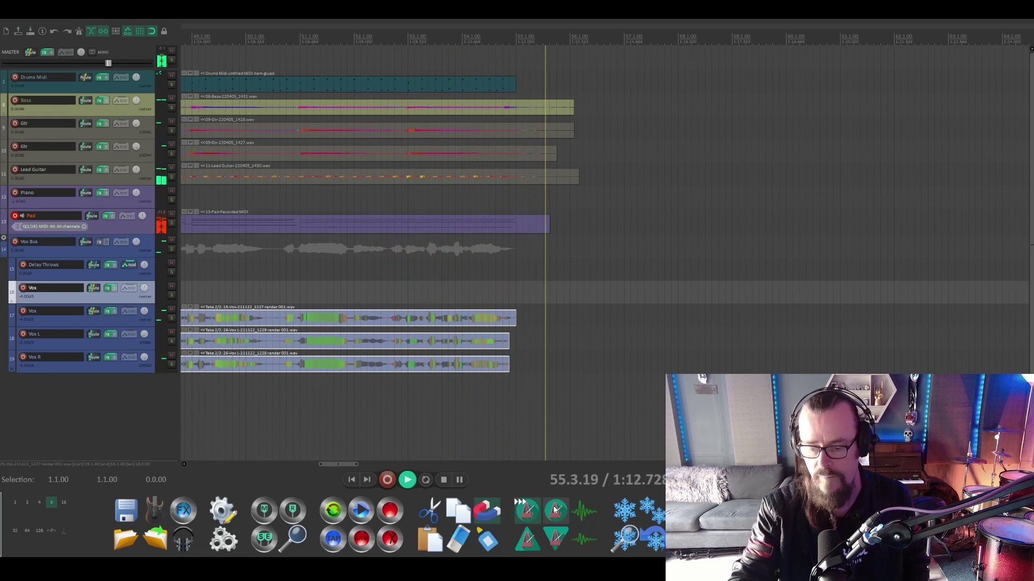
key("space")
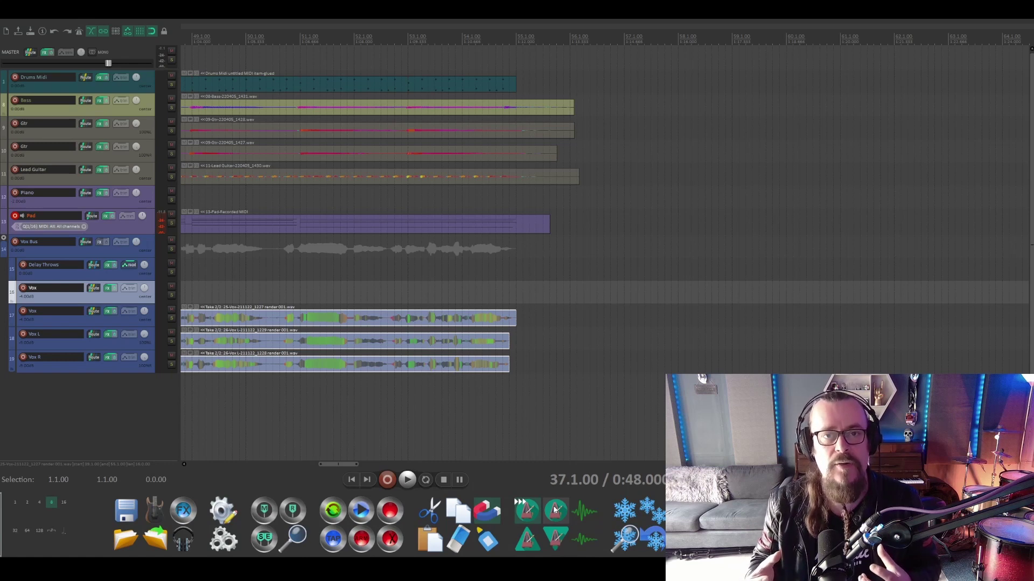
left_click(555, 509)
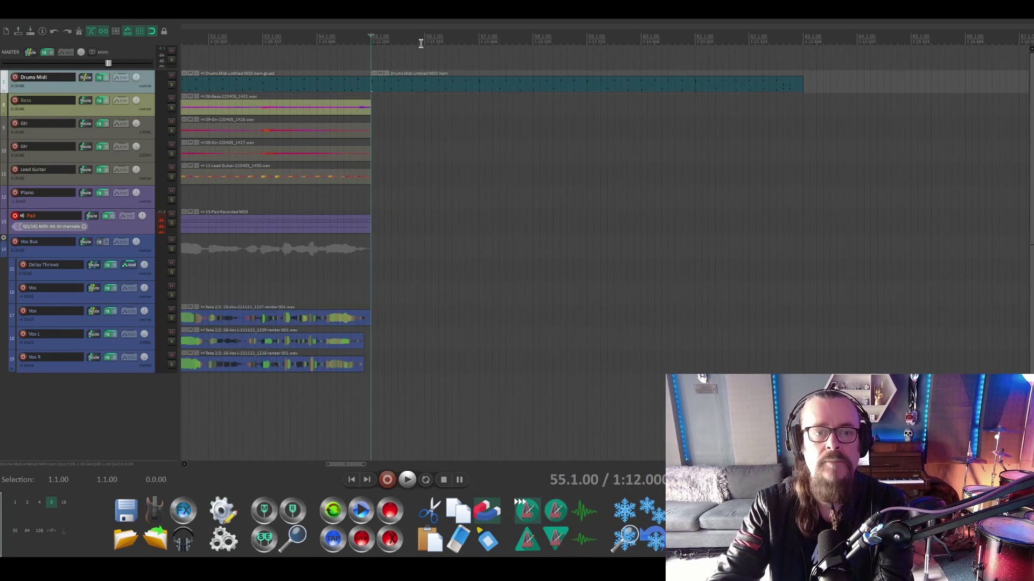
Play back the new drum item from bar 55.
key("space")
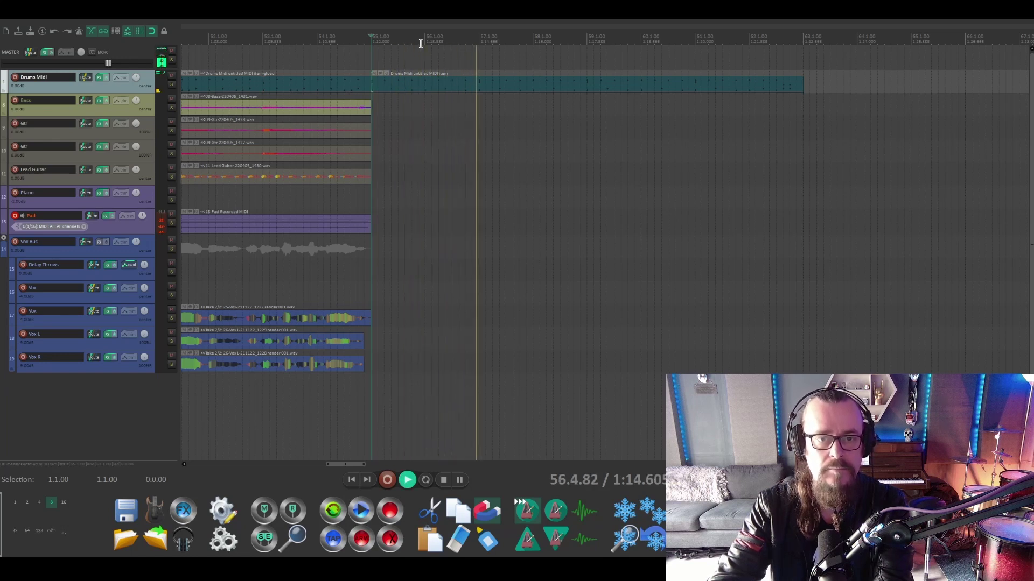
key("space")
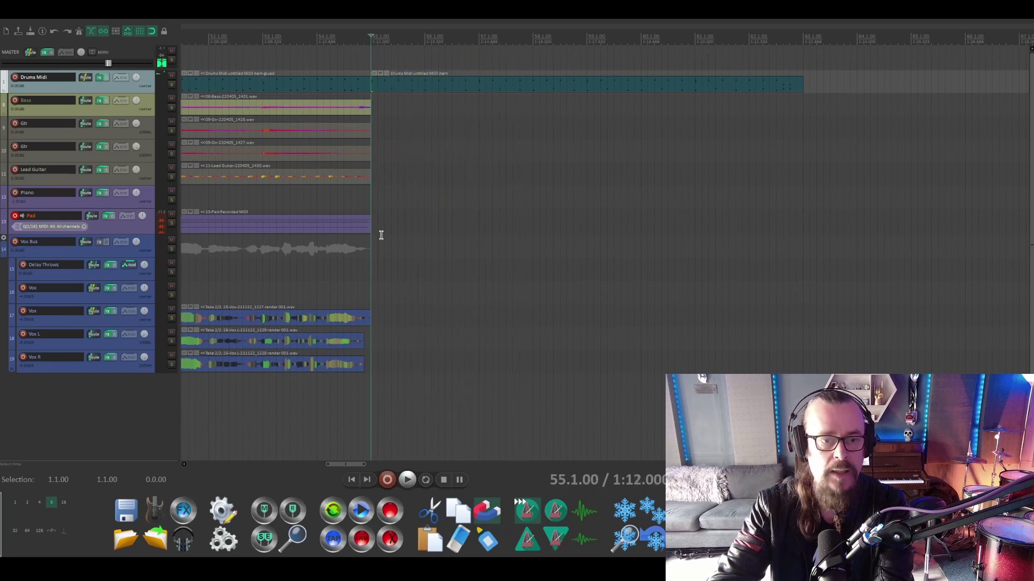
Paste copies of the bass, guitar, lead guitar and pad items at bar 55 and shorten them to end with the drums at bar 63.
left_click_drag(338, 464, 316, 464)
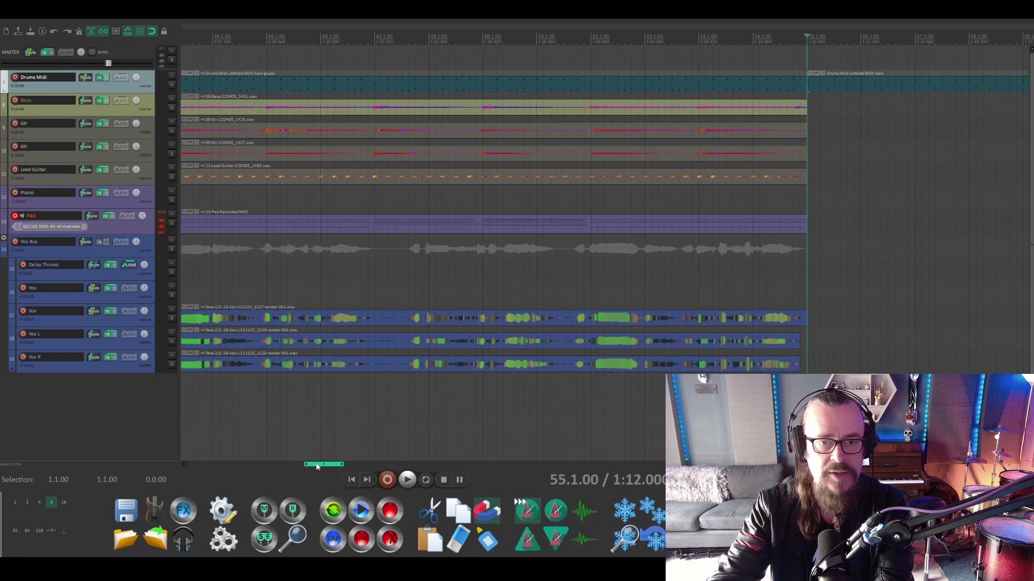
scroll(437, 231, "down", 5)
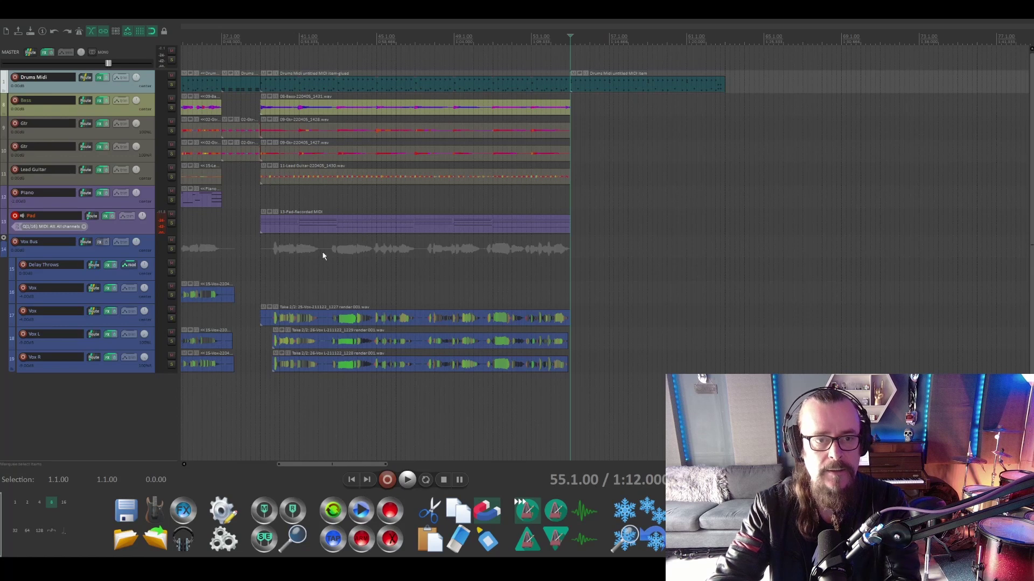
key("ctrl+v")
key("space")
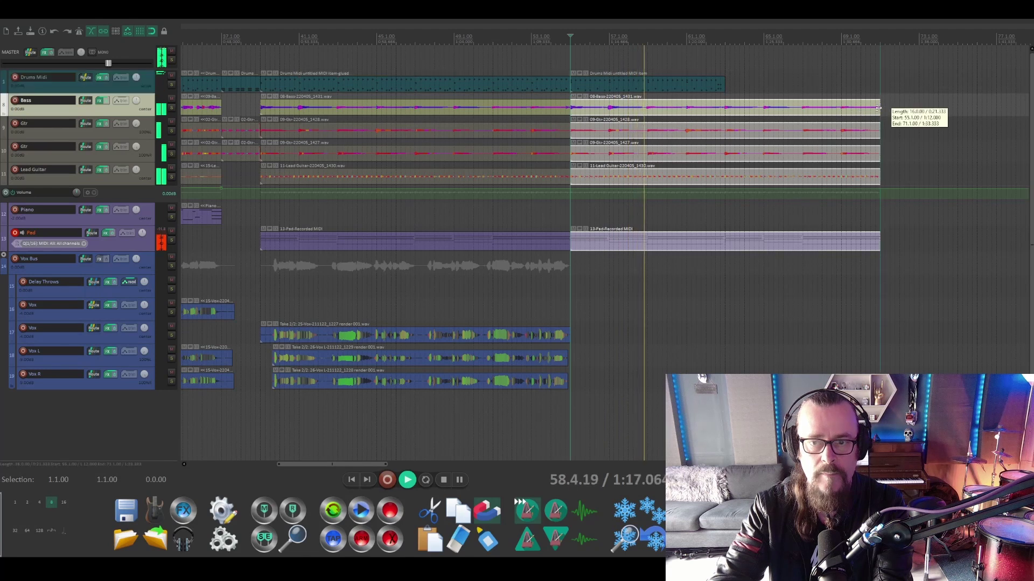
left_click_drag(878, 108, 725, 103)
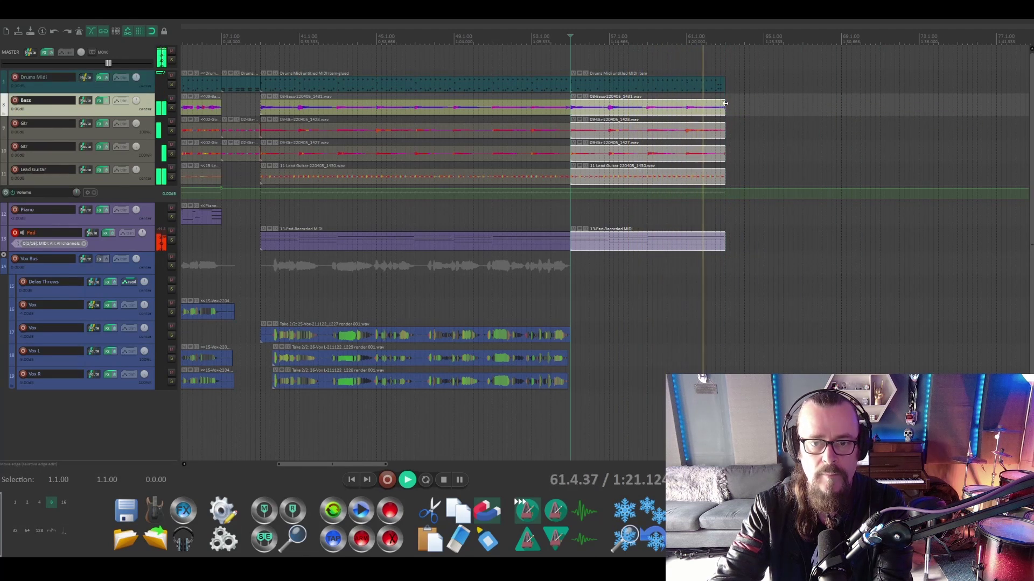
key("space")
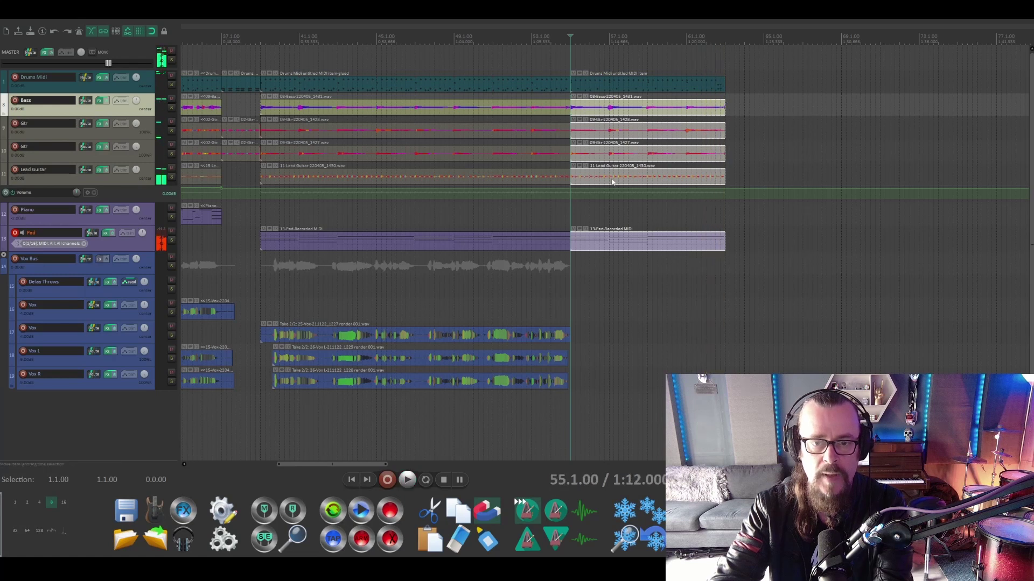
Delete the lead guitar item at bar 55 and play back that section from its start.
left_click(612, 182)
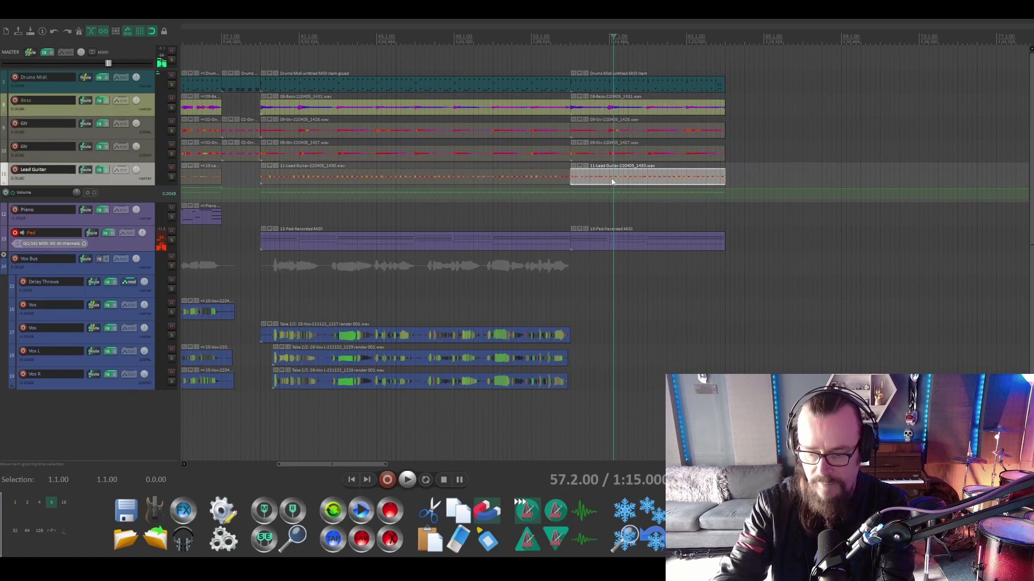
key("Delete")
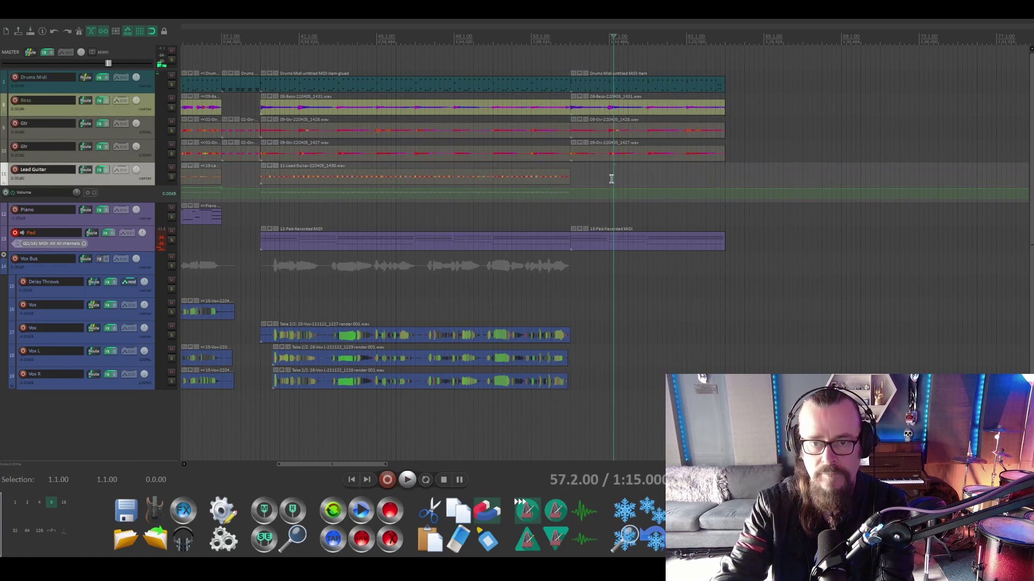
left_click(569, 40)
key("space")
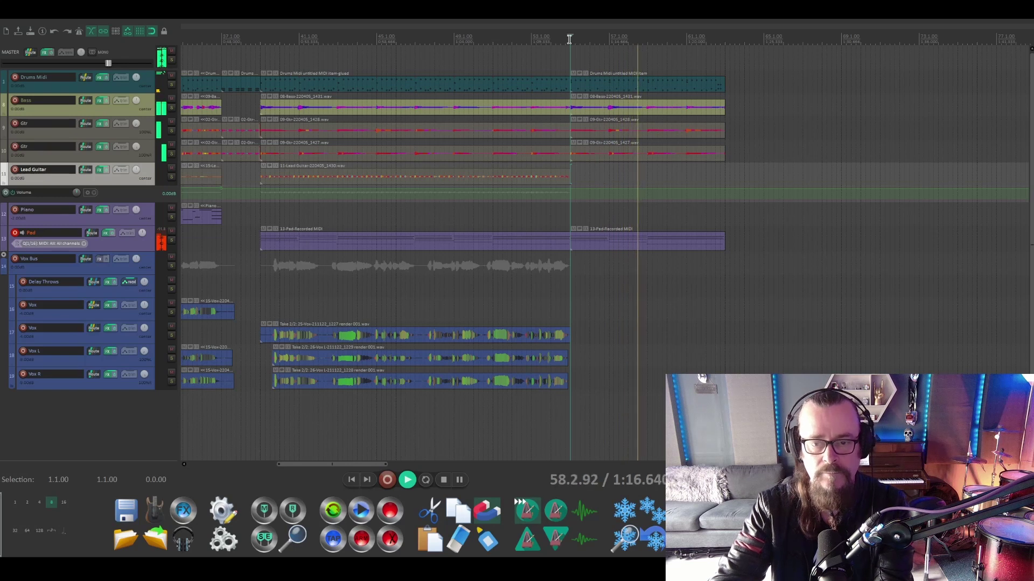
key("space")
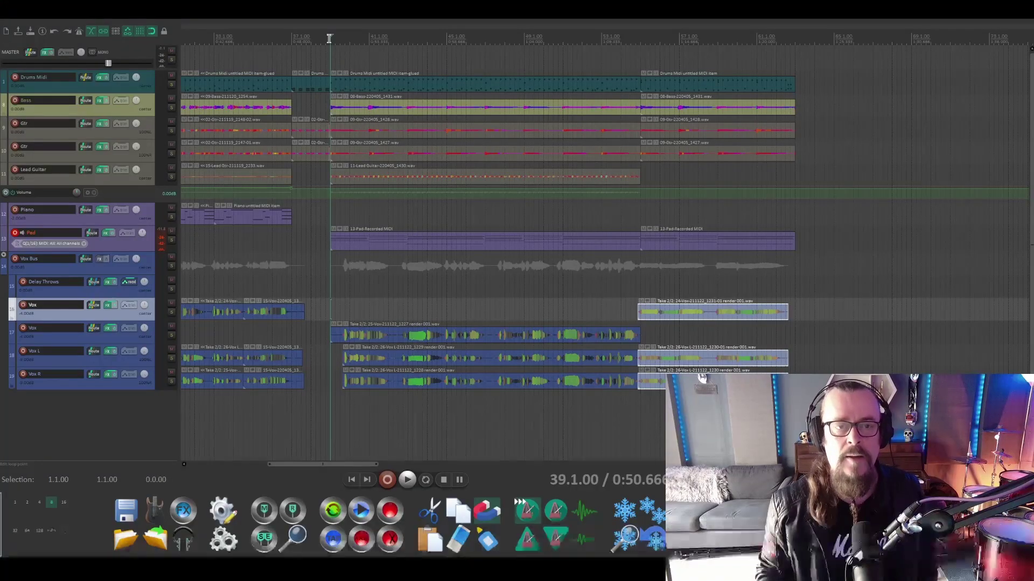
Play back the arrangement from bar 39, and listen to the instrumental section starting at bar 12.
key("space")
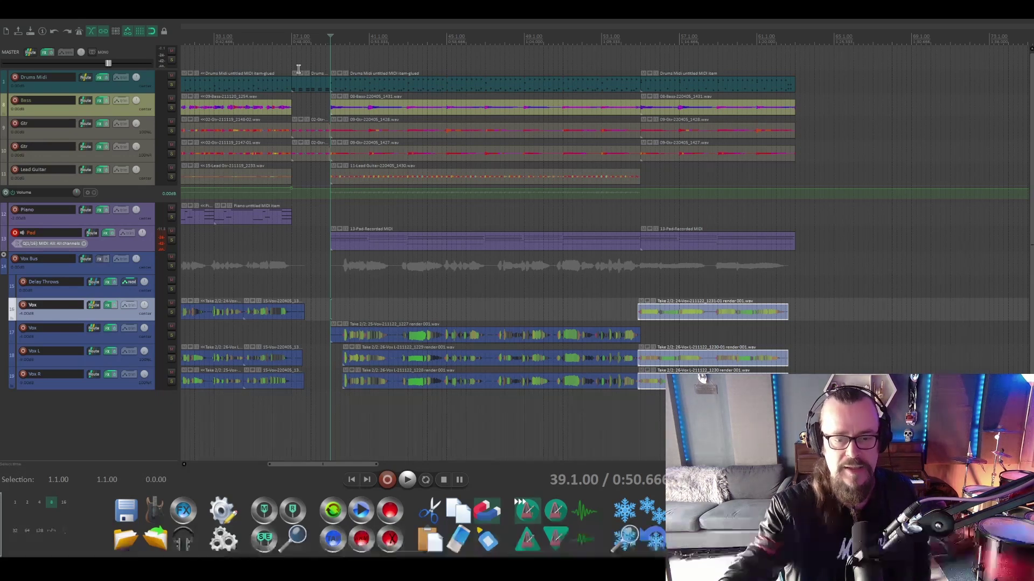
left_click_drag(331, 467, 267, 461)
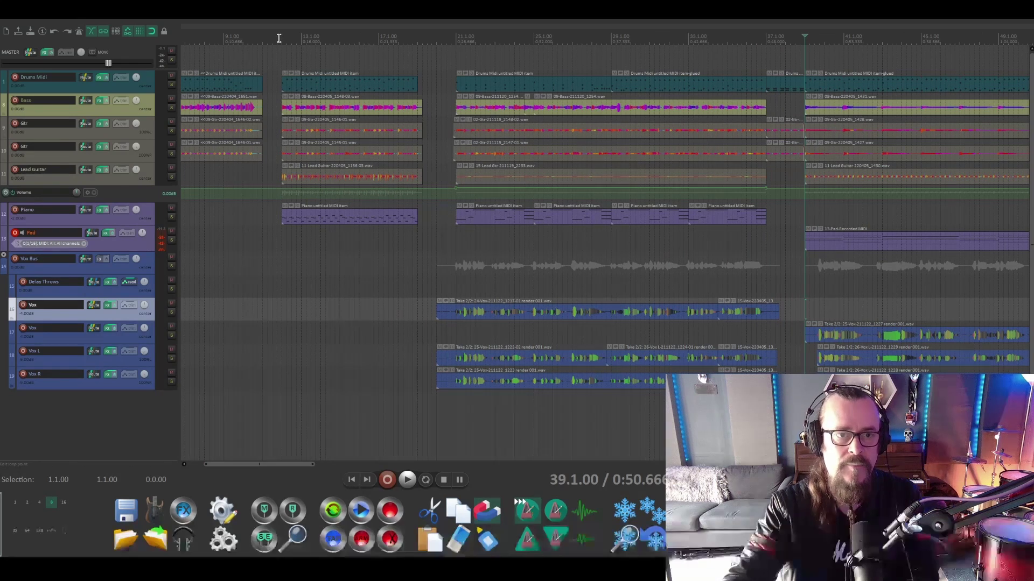
key("space")
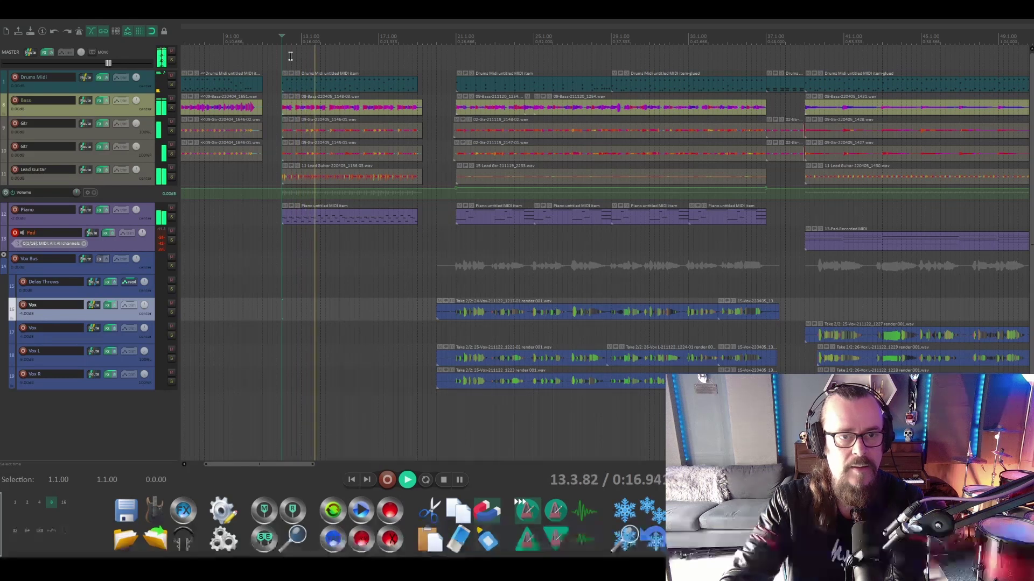
key("space")
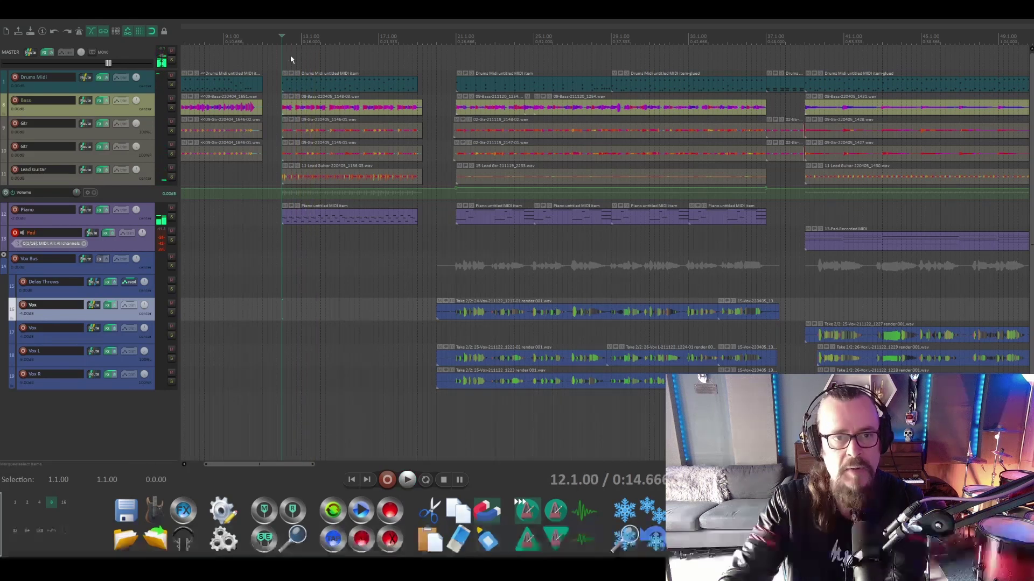
Move the bar 12 section's drum, bass, guitar, lead guitar and piano items to bar 63 and play back the transition into them.
left_click_drag(290, 56, 346, 248)
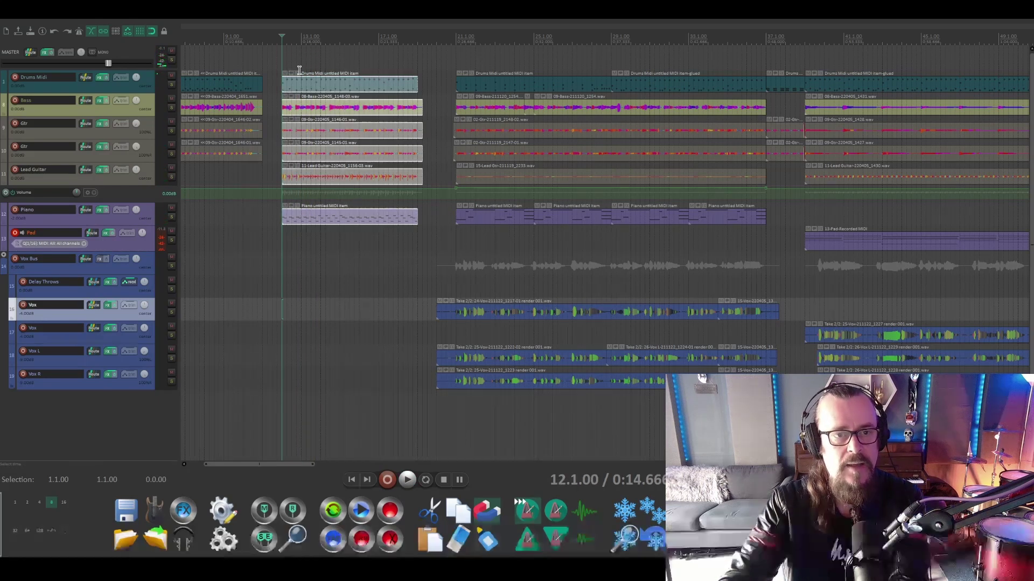
left_click_drag(298, 81, 744, 67)
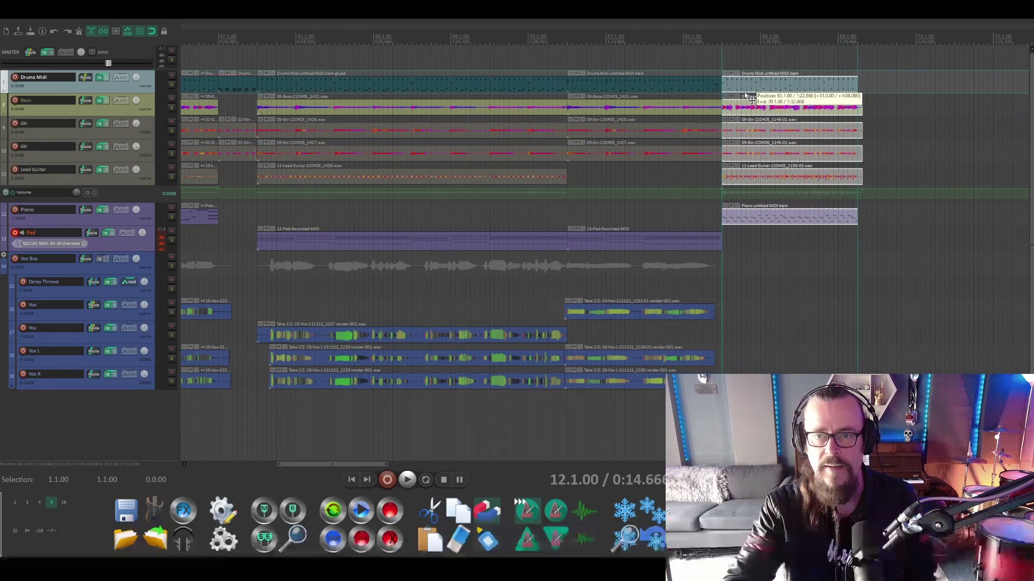
left_click(634, 38)
key("space")
key("space")
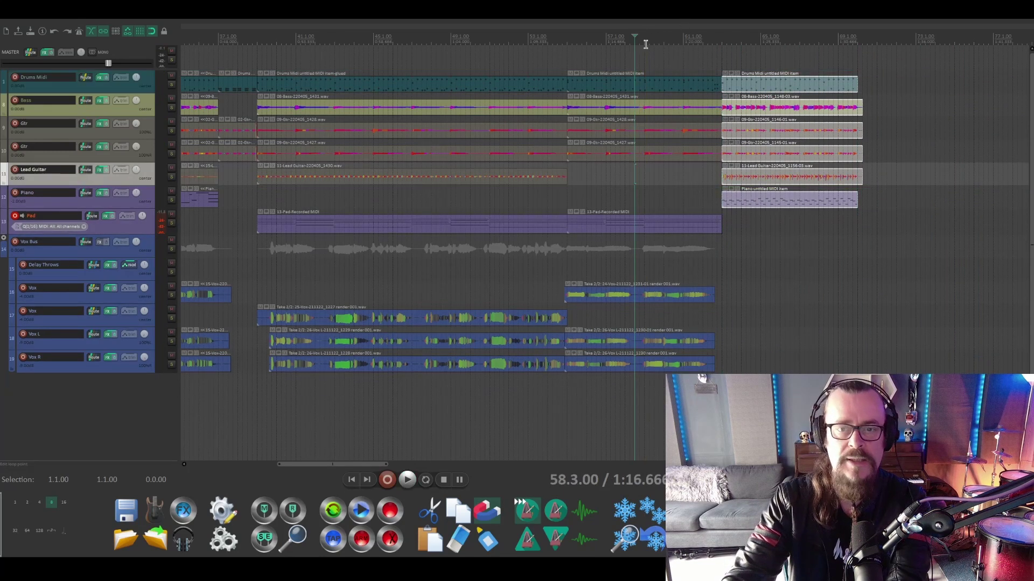
key("space")
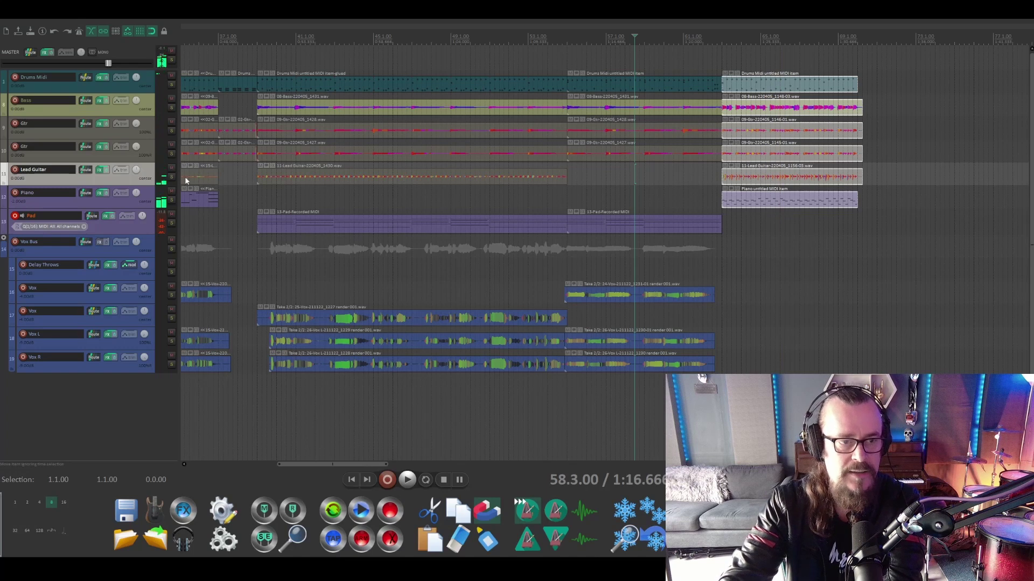
Duplicate the Lead Guitar track for the bar 63 lead guitar item and play back that section and its lead-in.
right_click(119, 176)
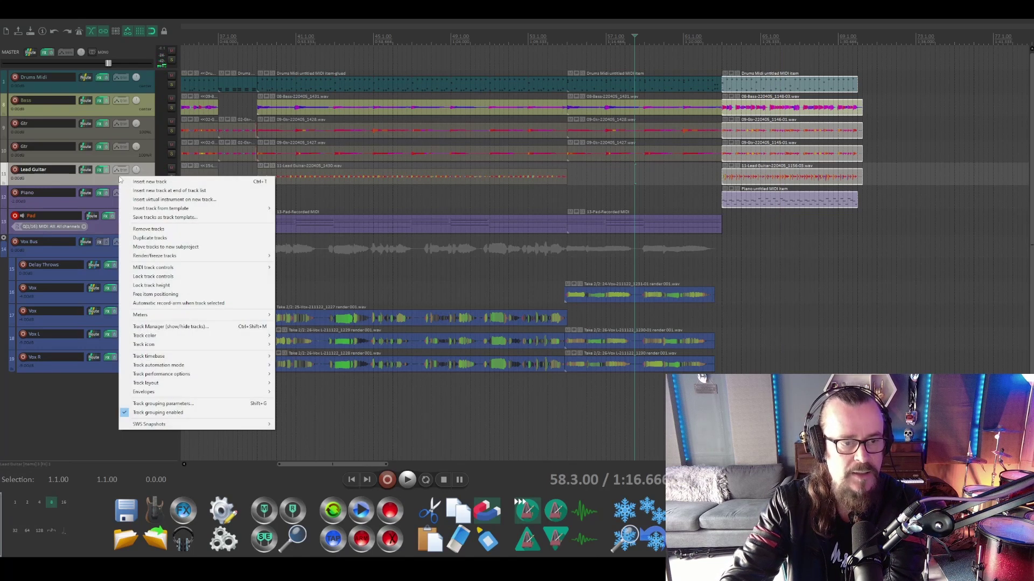
left_click(165, 239)
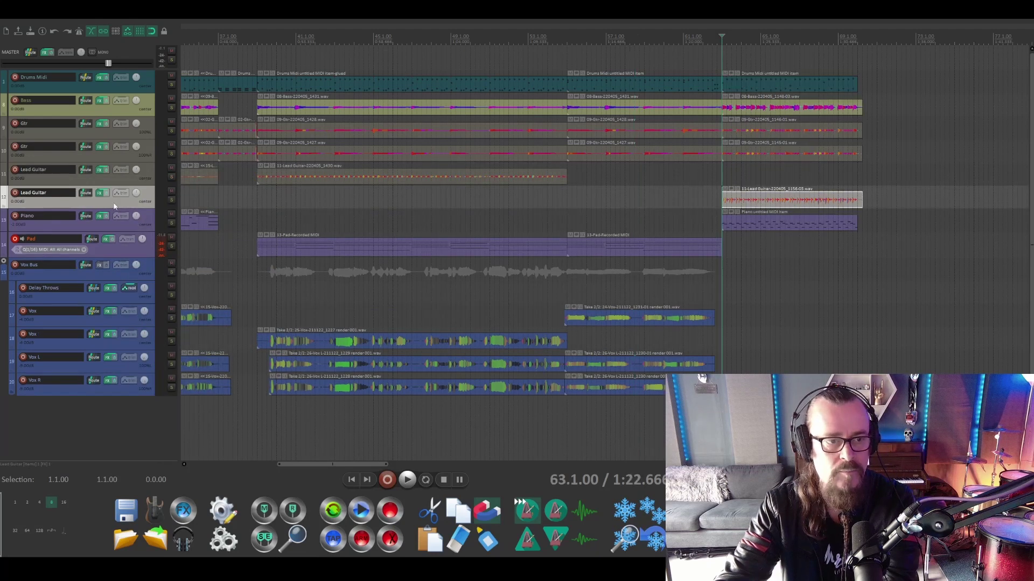
key("space")
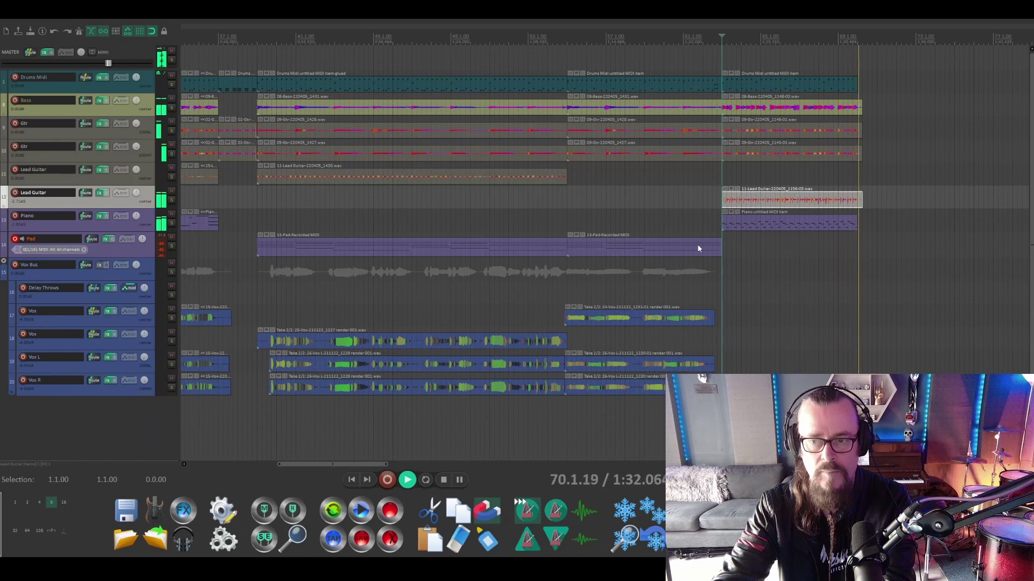
key("space")
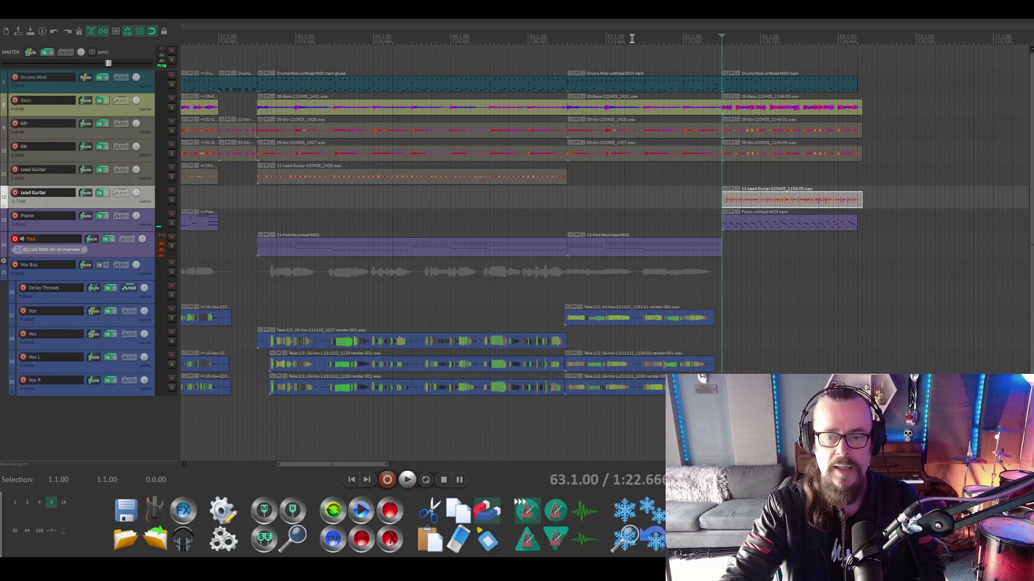
key("space")
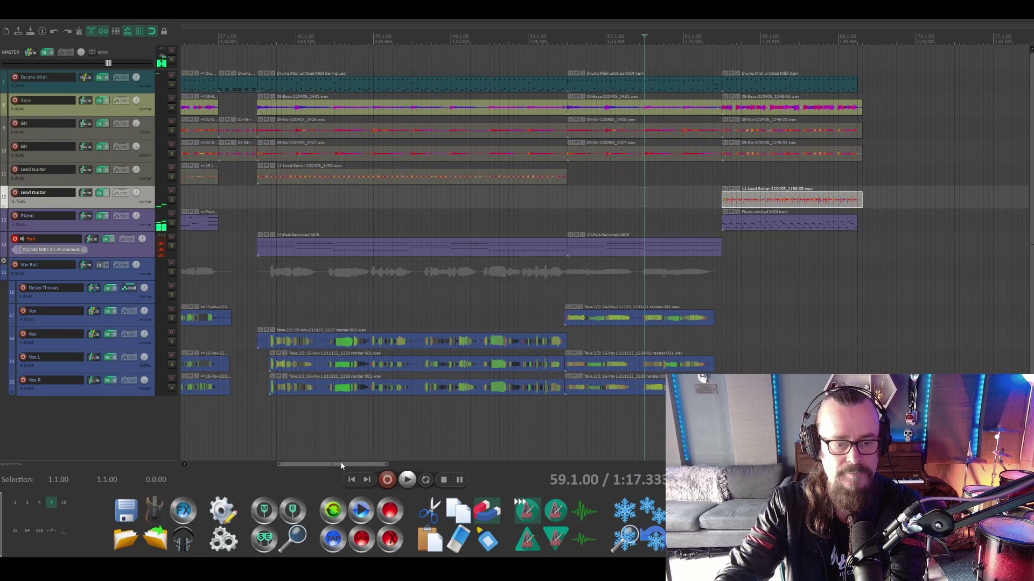
Play back the opening section from bar 3 and move its drum, bass and guitar items so the drums start at bar 12.
left_click_drag(340, 462, 205, 456)
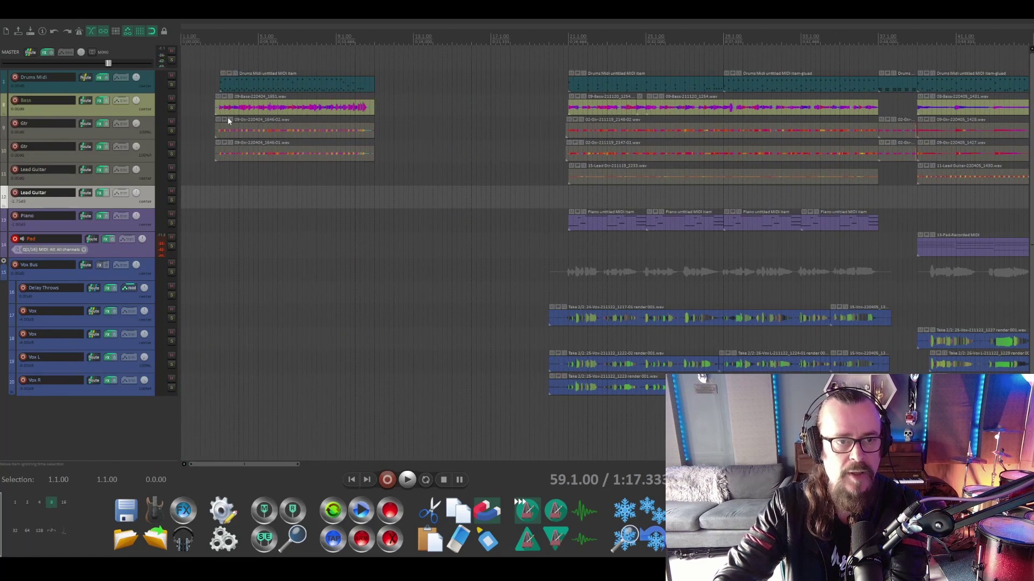
key("space")
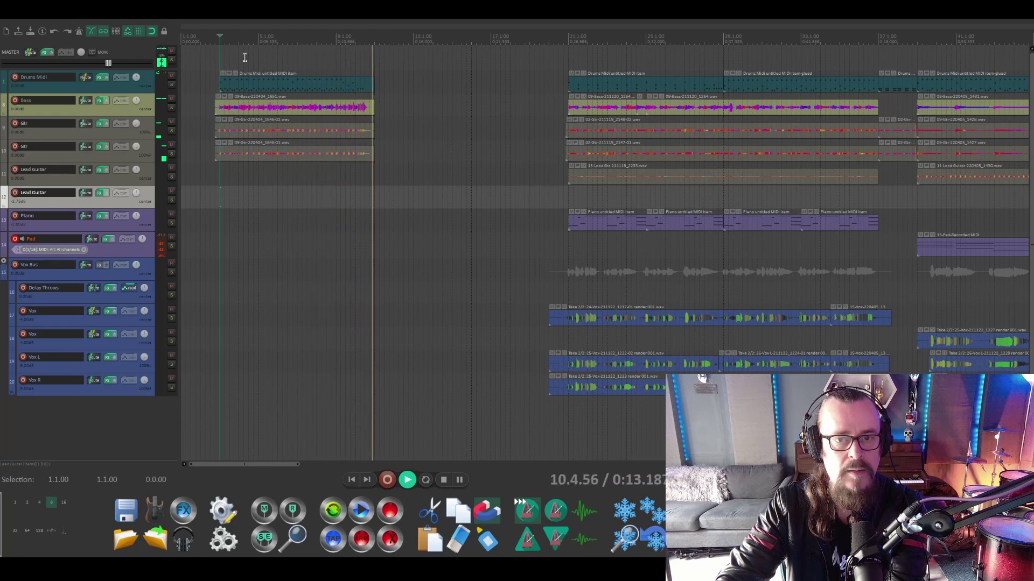
key("space")
left_click_drag(264, 117, 272, 183)
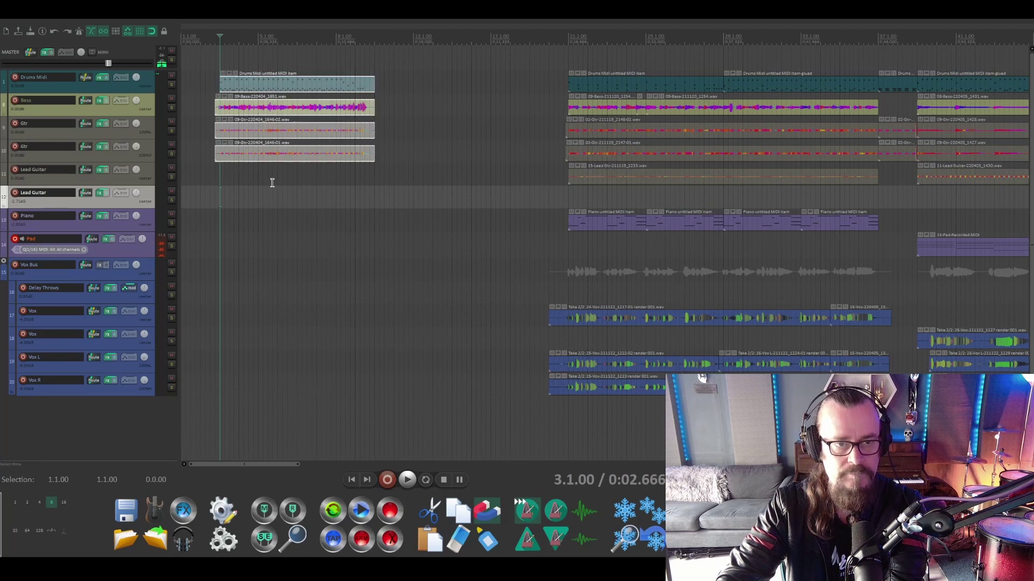
left_click_drag(306, 87, 484, 91)
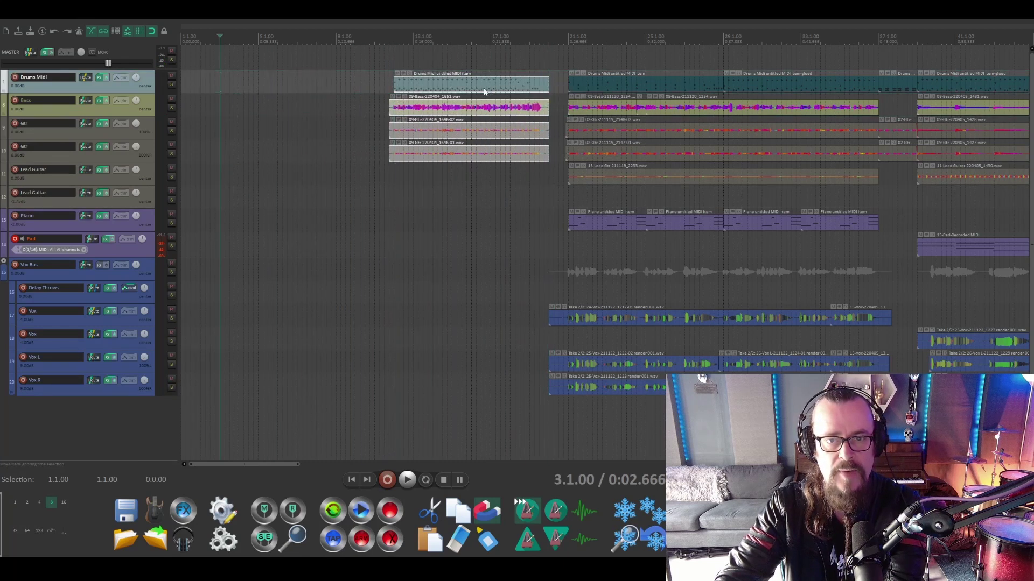
Shift the opening section one bar so its drums start at bar 13, playing back the transition into the vocals before and after.
left_click(525, 39)
key("space")
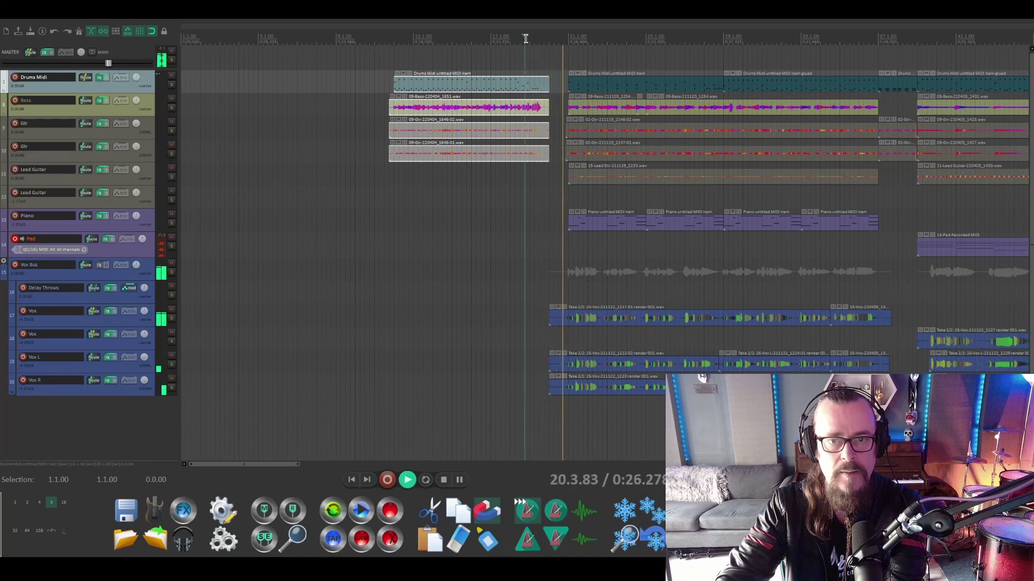
key("space")
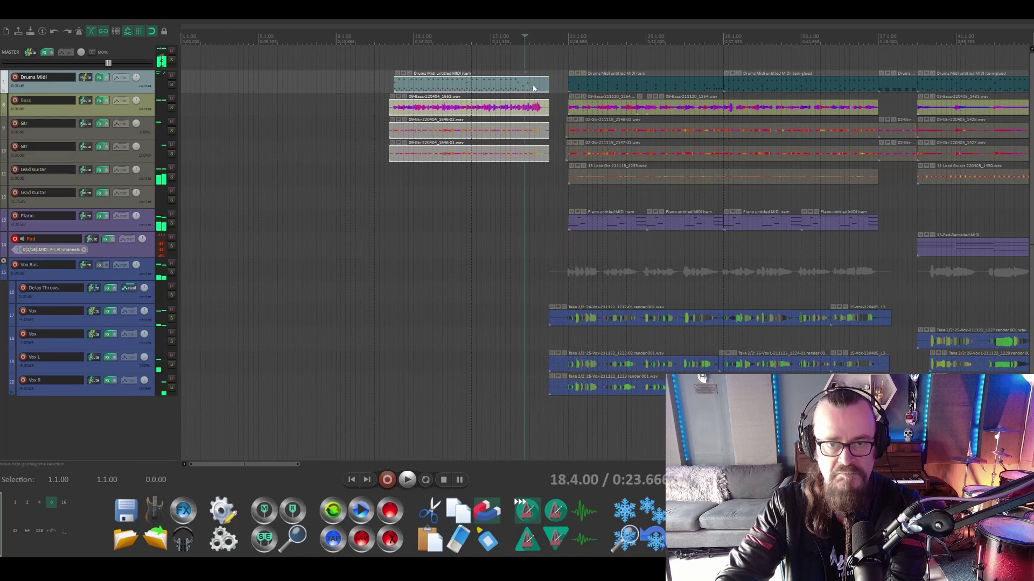
left_click_drag(533, 87, 556, 88)
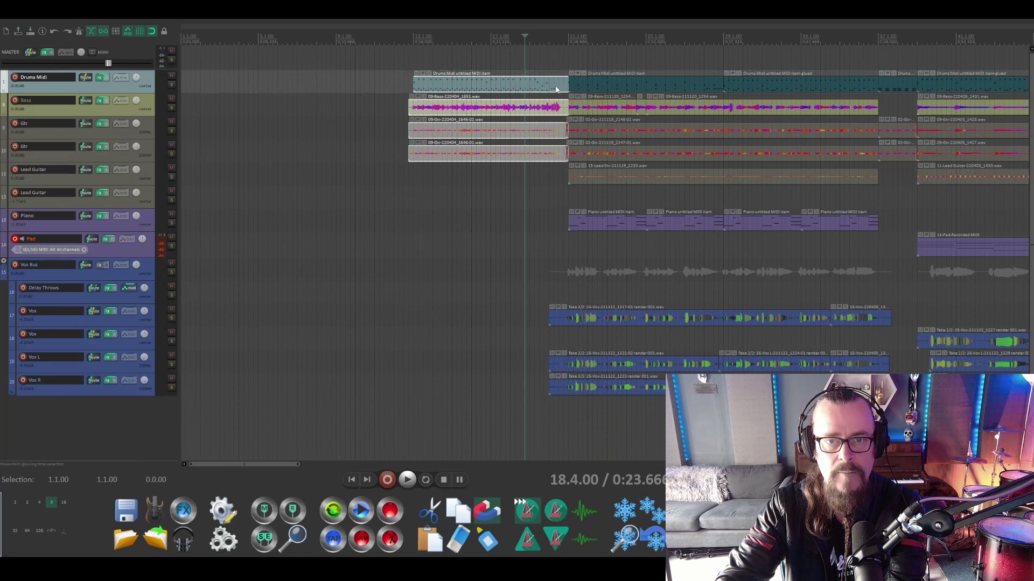
key("space")
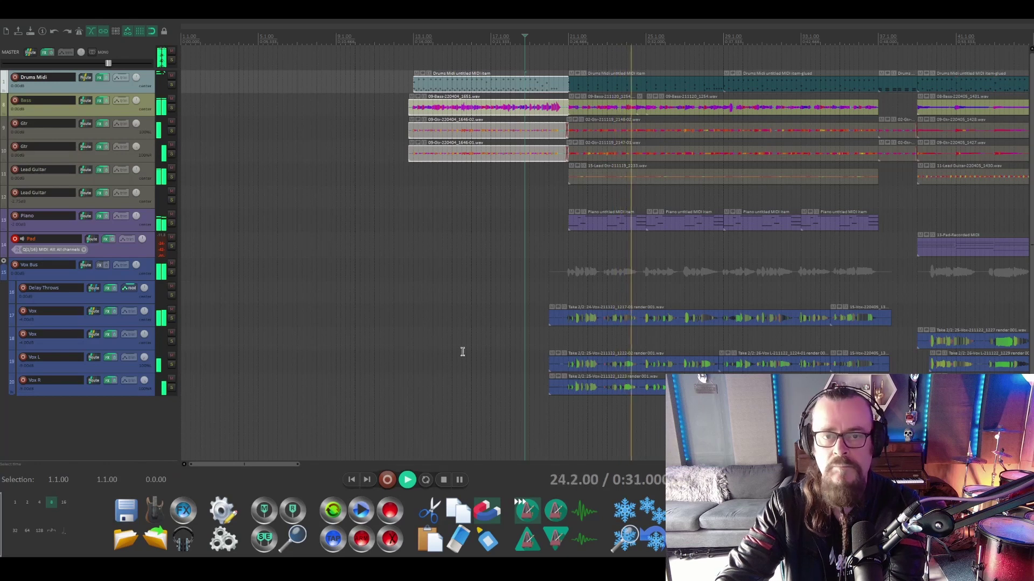
left_click(442, 479)
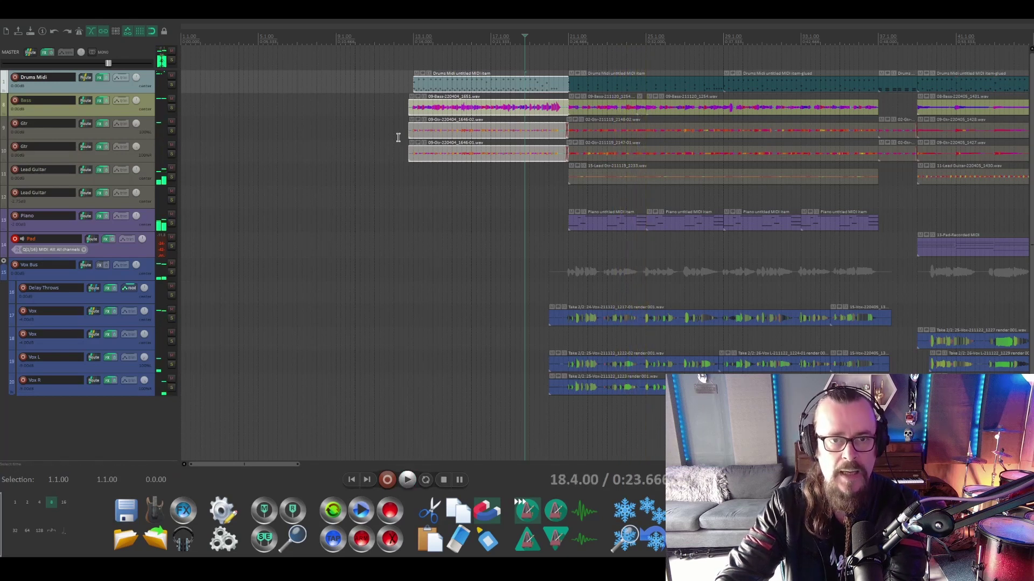
Play back the arrangement from 12.4.00, just before the opening drums.
left_click(408, 37)
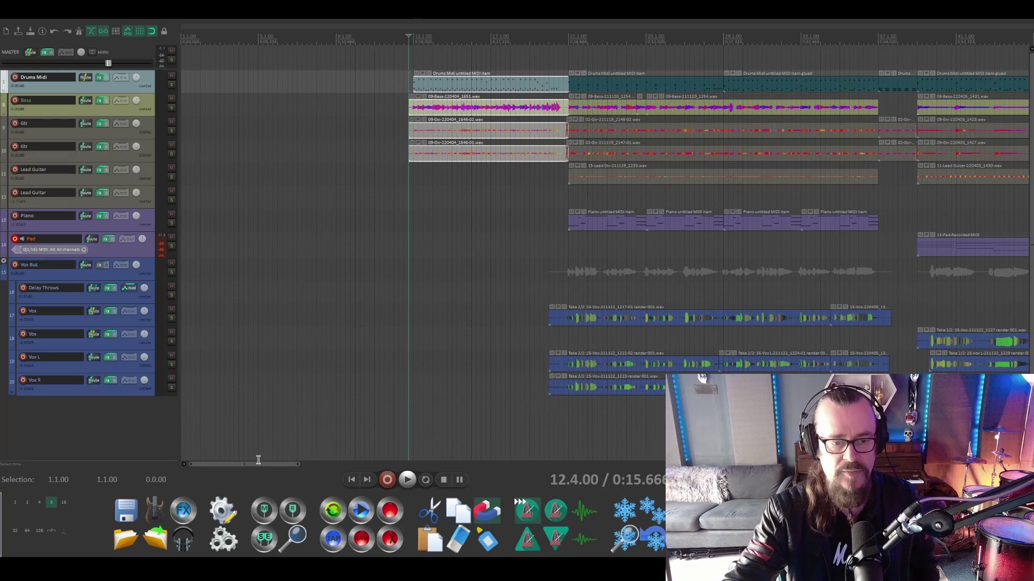
mouse_move(260, 466)
left_mouse_down()
mouse_move(350, 467)
mouse_move(265, 457)
left_mouse_up()
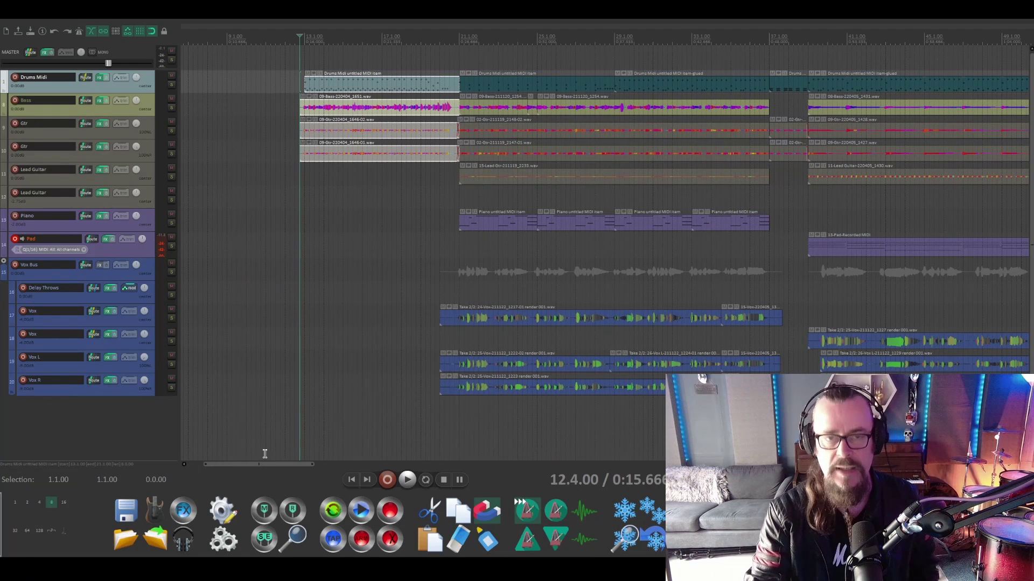
key("space")
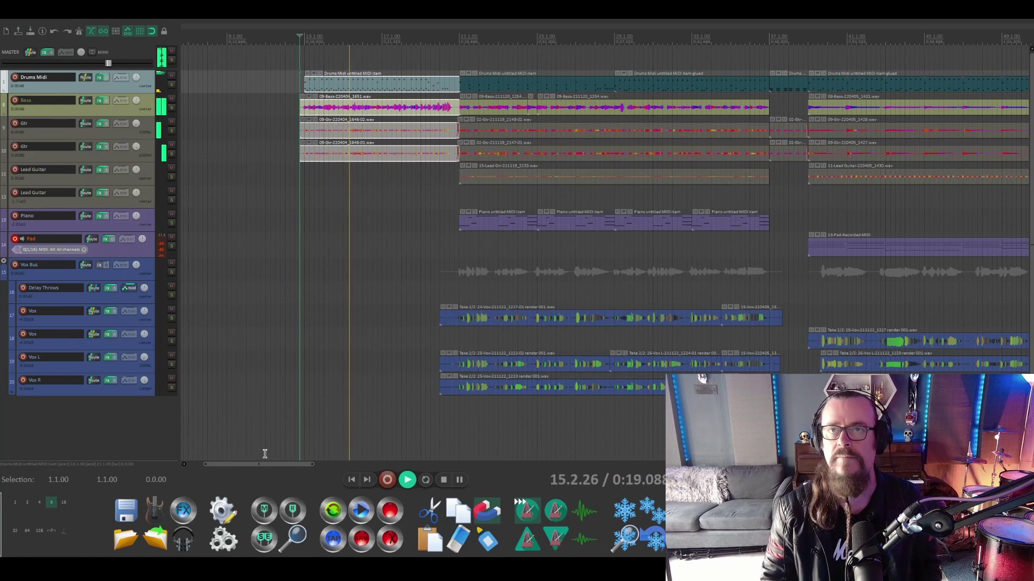
Disarm the Pad track from recording and save the project.
left_click(17, 241)
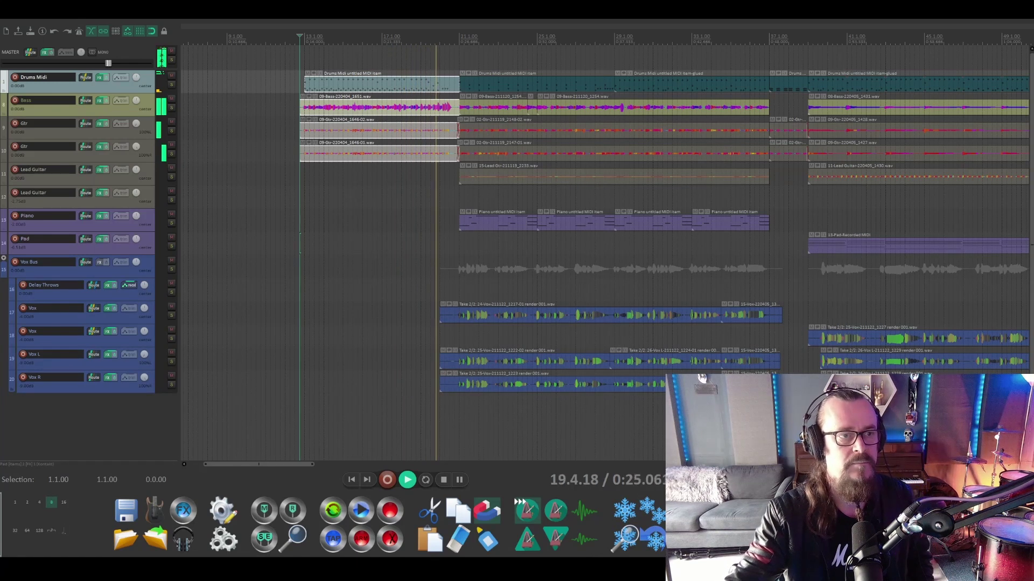
left_click(11, 8)
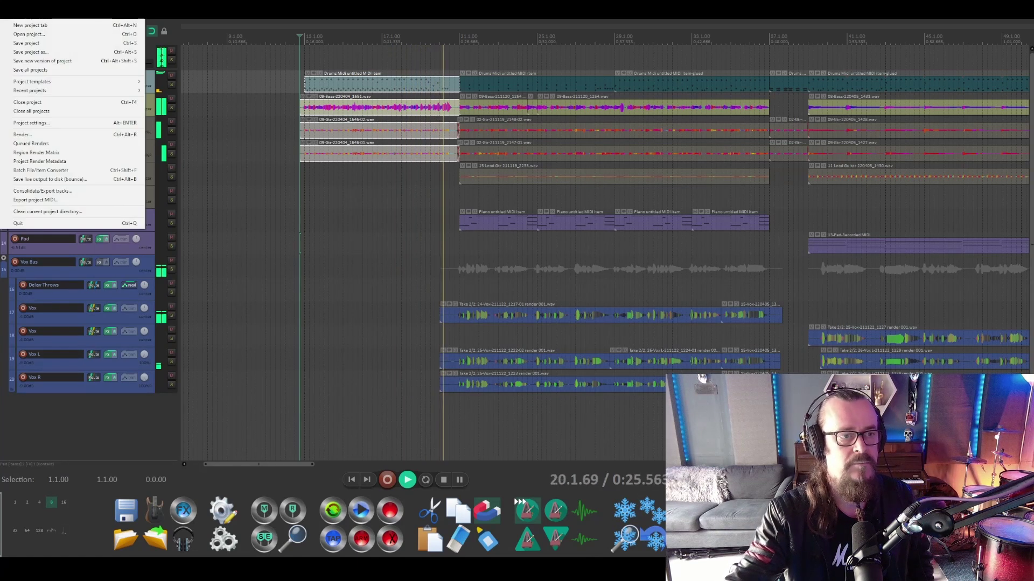
left_click(45, 46)
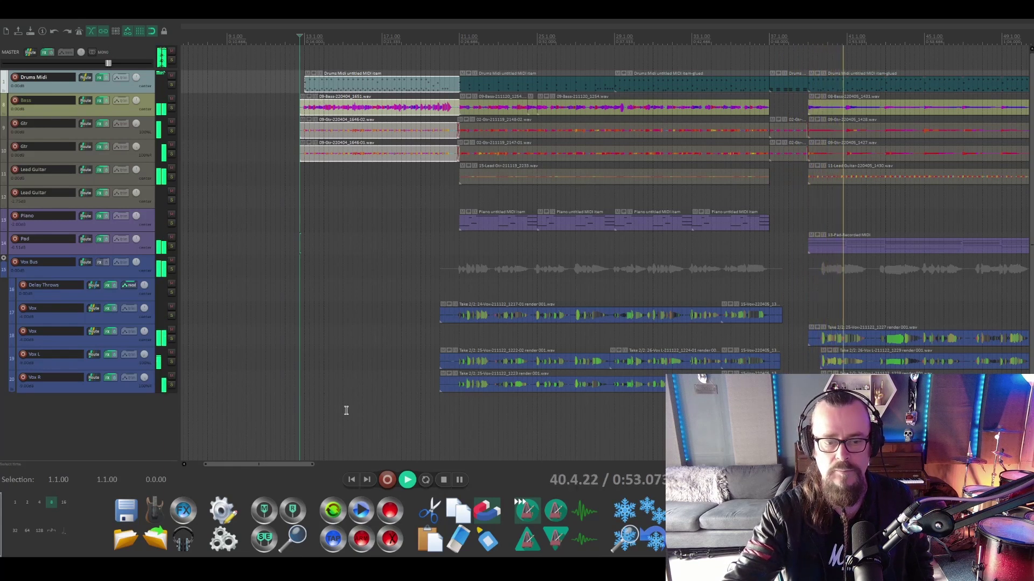
Follow the playback through the remaining sections to the end of the arrangement around bar 69 and stop it.
left_click_drag(286, 463, 318, 466)
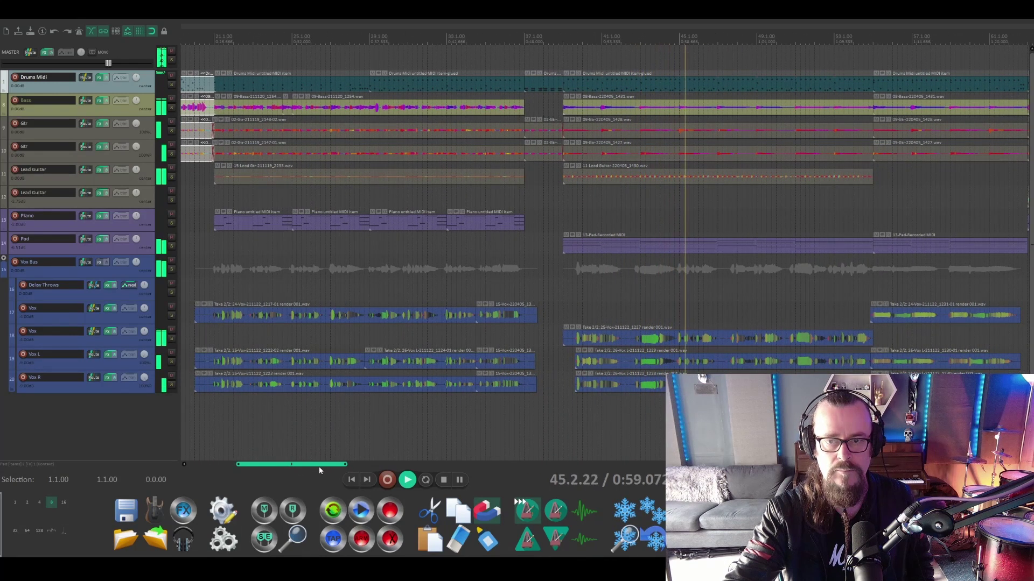
left_click_drag(319, 467, 325, 471)
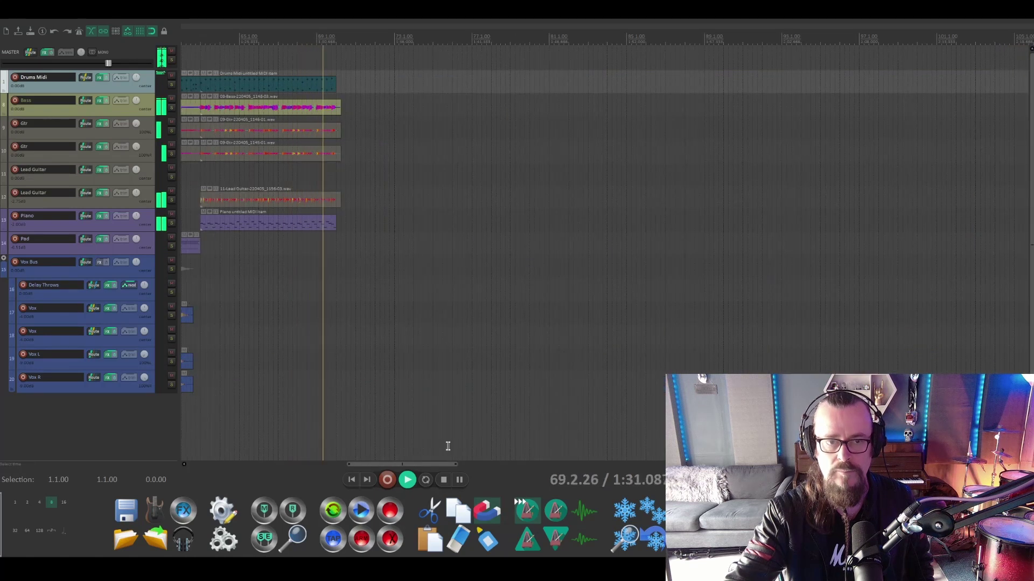
left_click(444, 481)
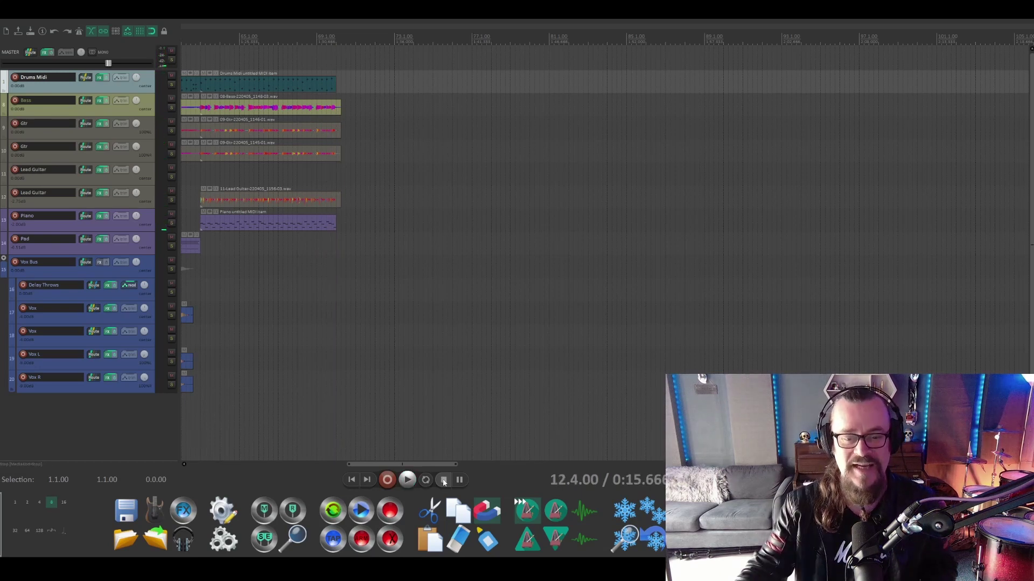
left_click_drag(372, 466, 306, 458)
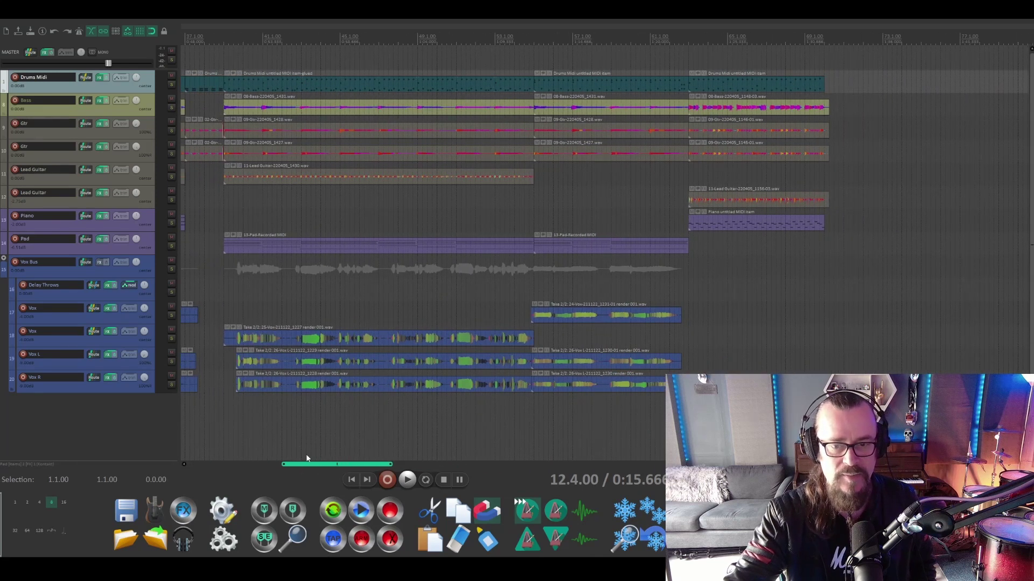
left_click(111, 318)
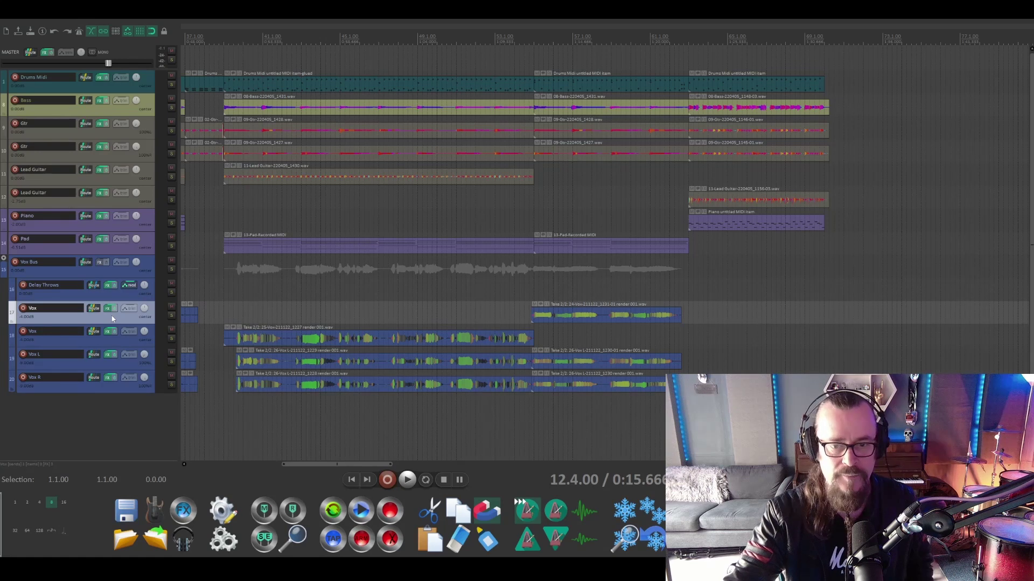
right_click(112, 319)
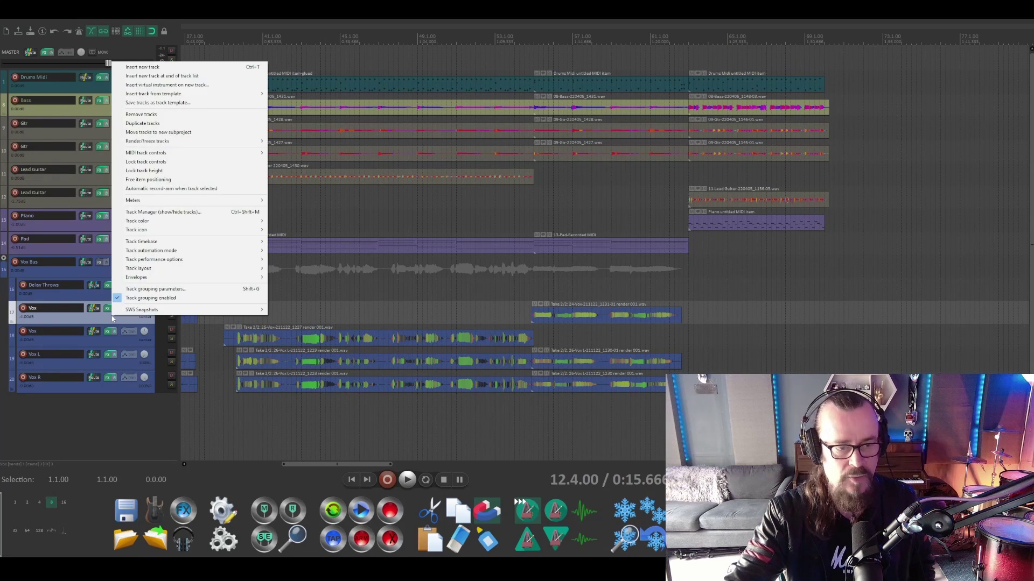
left_click(172, 125)
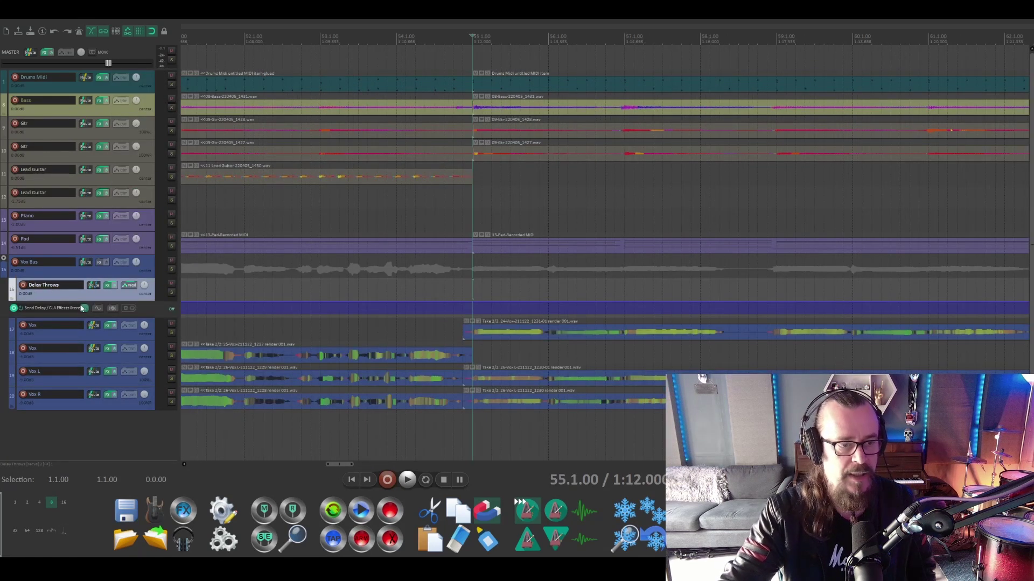
Automate the CLA Effects Send Delay envelope on Delay Throws to drop from bar 55 until the end of the last vocal clip.
left_click(107, 288)
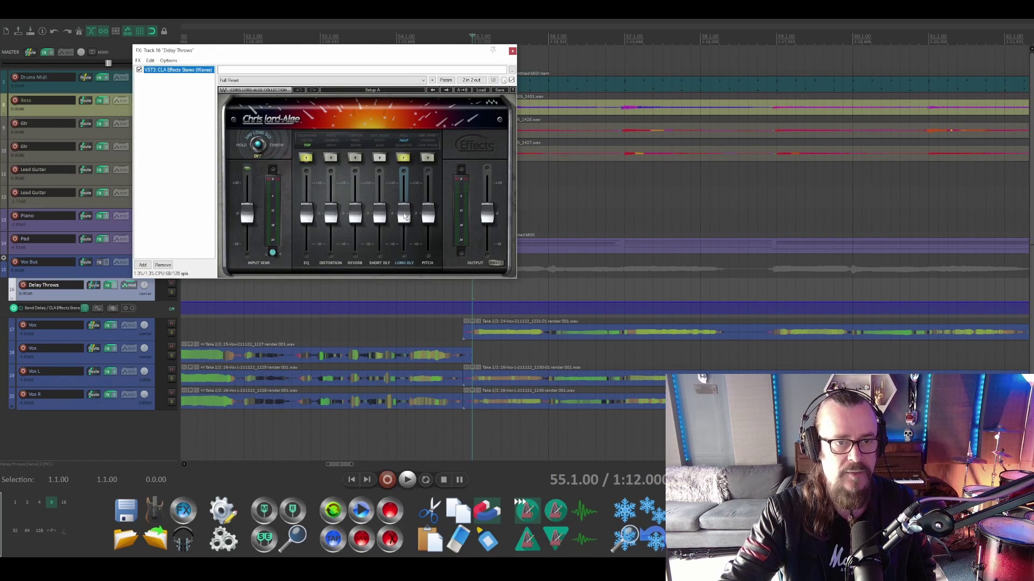
left_click(512, 52)
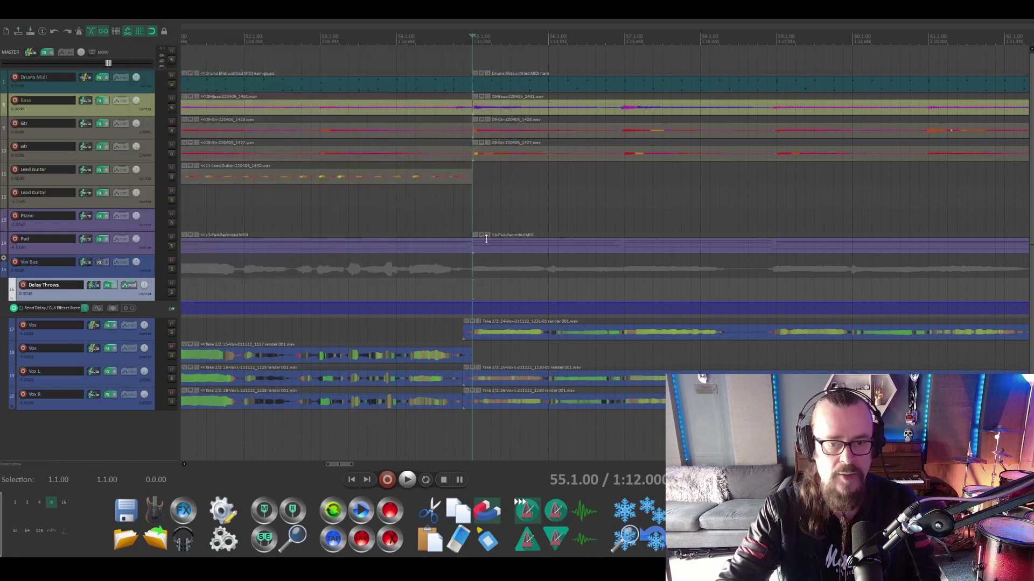
left_click(472, 314)
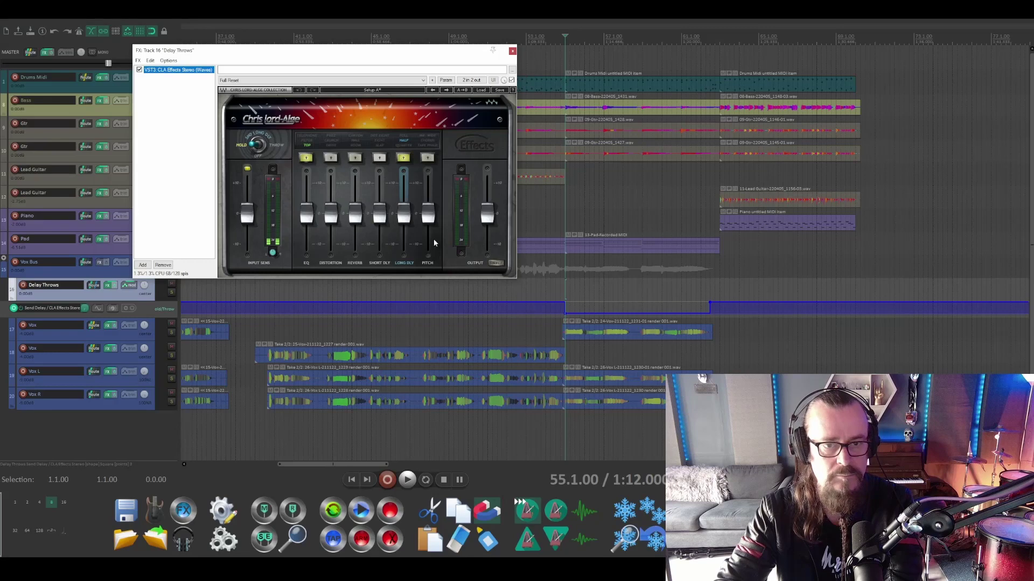
Raise the Long Delay level of CLA Effects on Delay Throws while playing back the last vocal section from bar 55.
key("space")
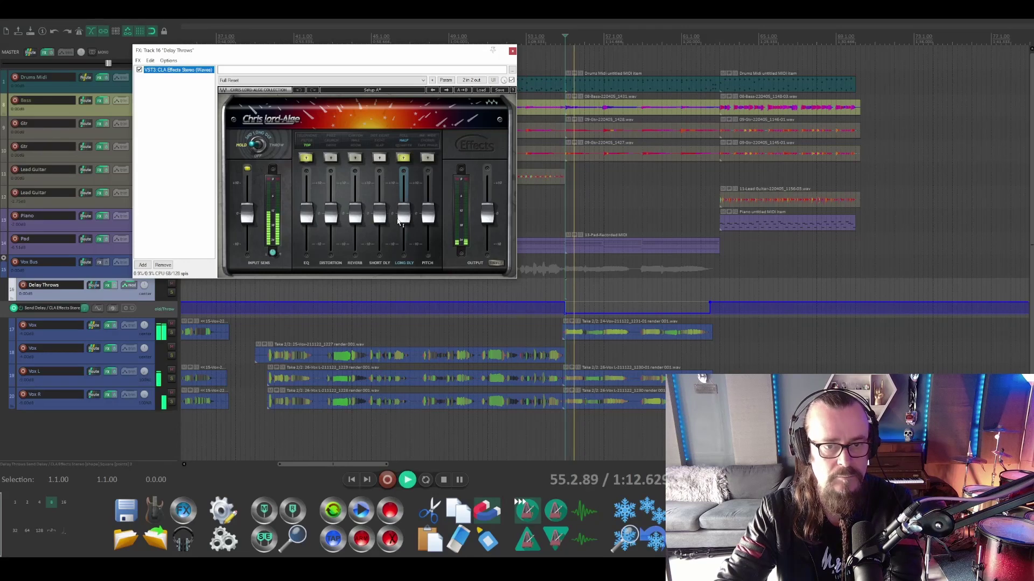
left_click_drag(404, 210, 404, 201)
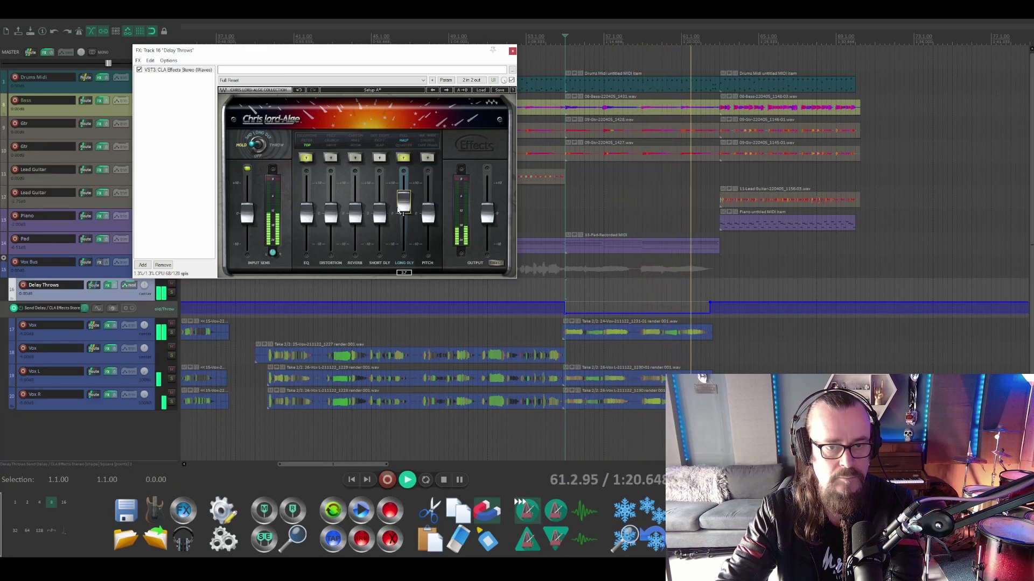
key("space")
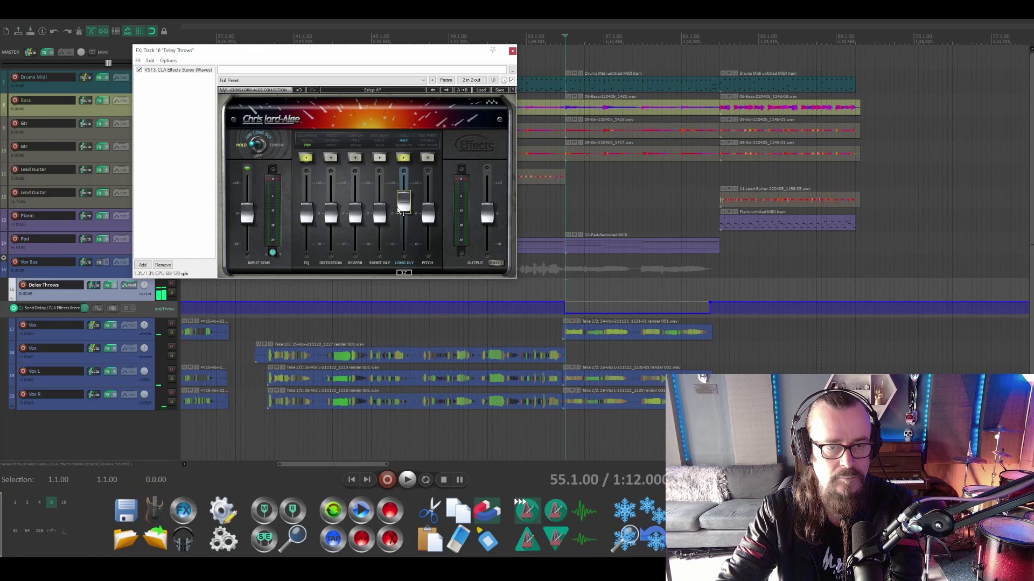
left_click(512, 50)
Duplicate the upper Vox track and shift the copied last vocal clip two bars later, starting just before bar 57.
right_click(116, 335)
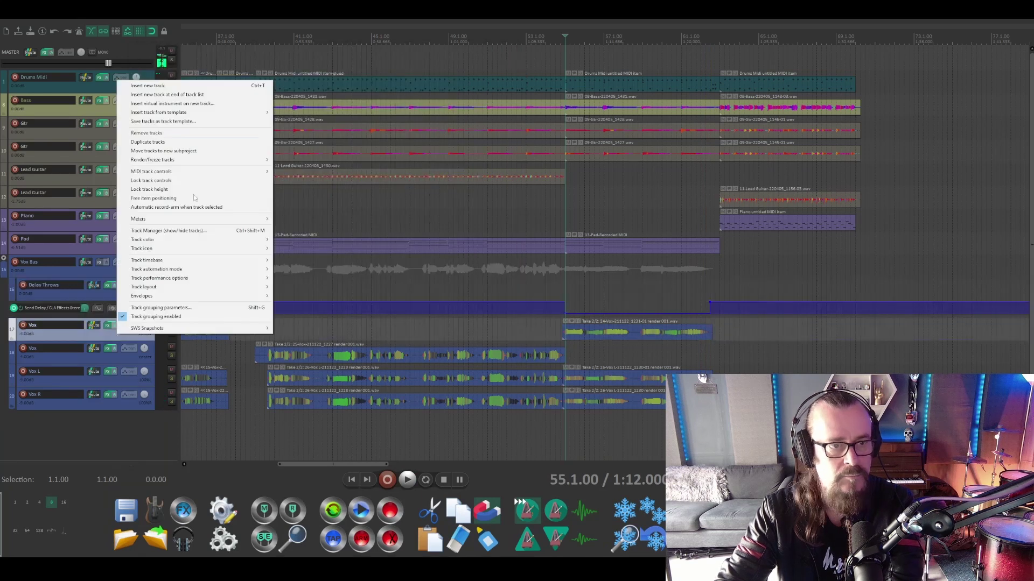
left_click(151, 135)
left_click_drag(578, 347, 633, 358)
scroll(635, 348, "up", 2)
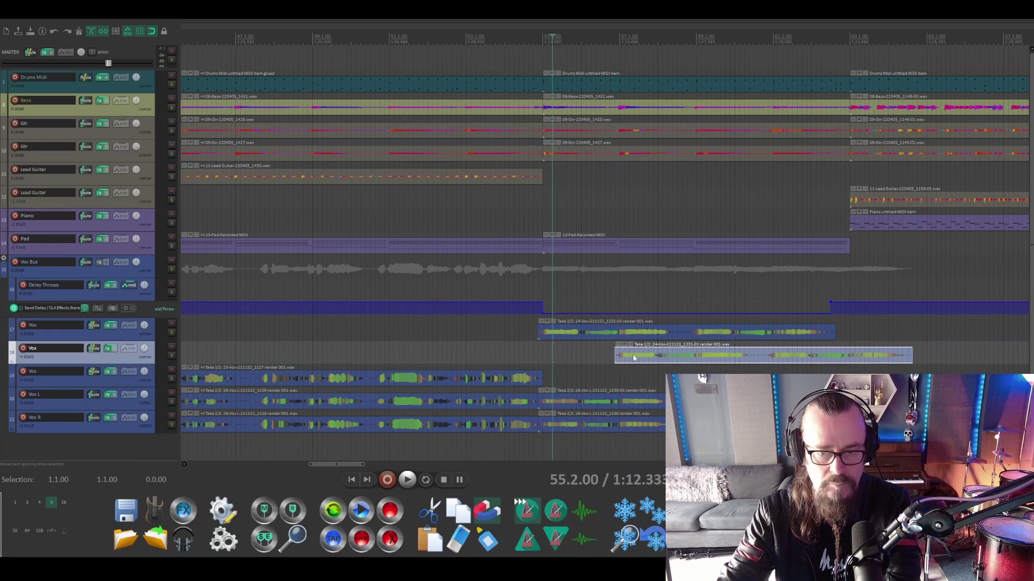
Lower the duplicated Vox track's volume, playing back the layered vocals from 55.2.00 before and after.
key("space")
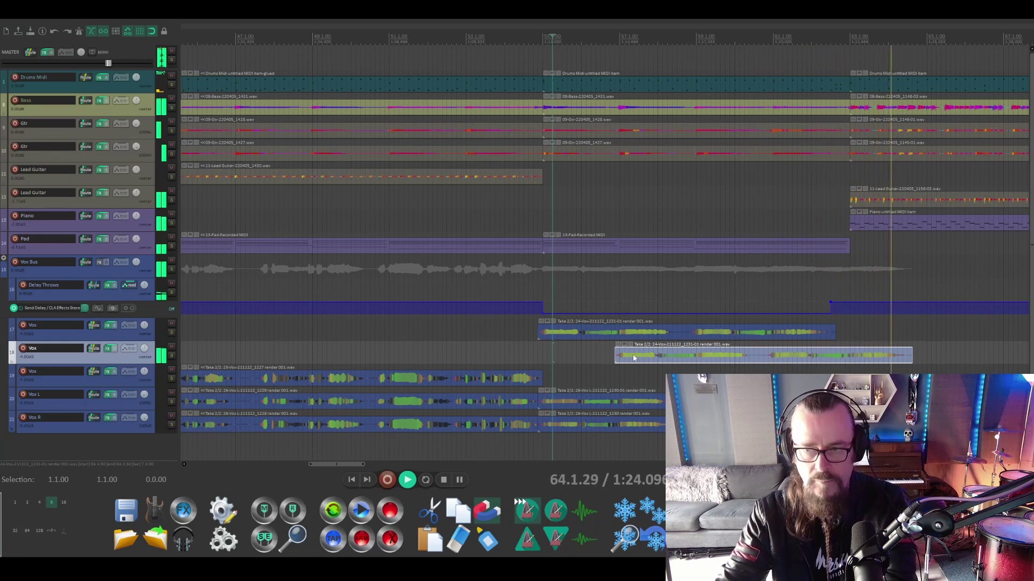
key("space")
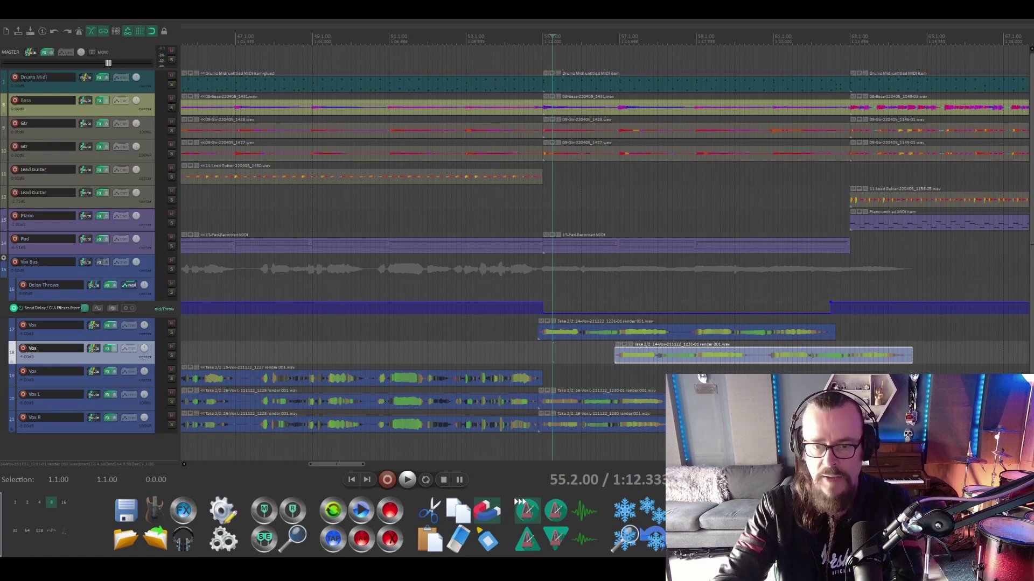
key("space")
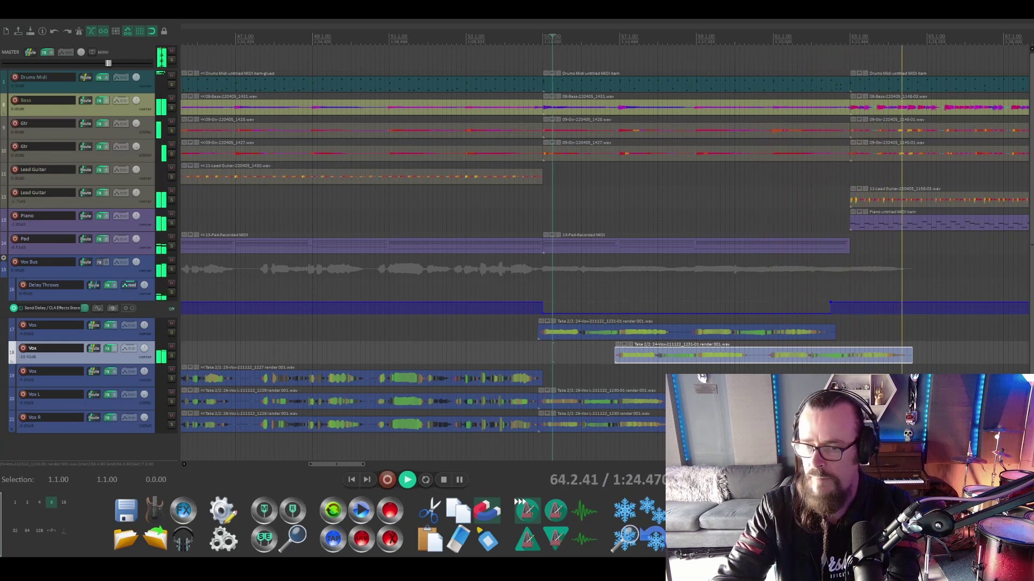
left_click(444, 482)
Play back the transition from around bar 35 across the vocal gap at bar 37 into the section starting at bar 39.
scroll(470, 196, "down", 2)
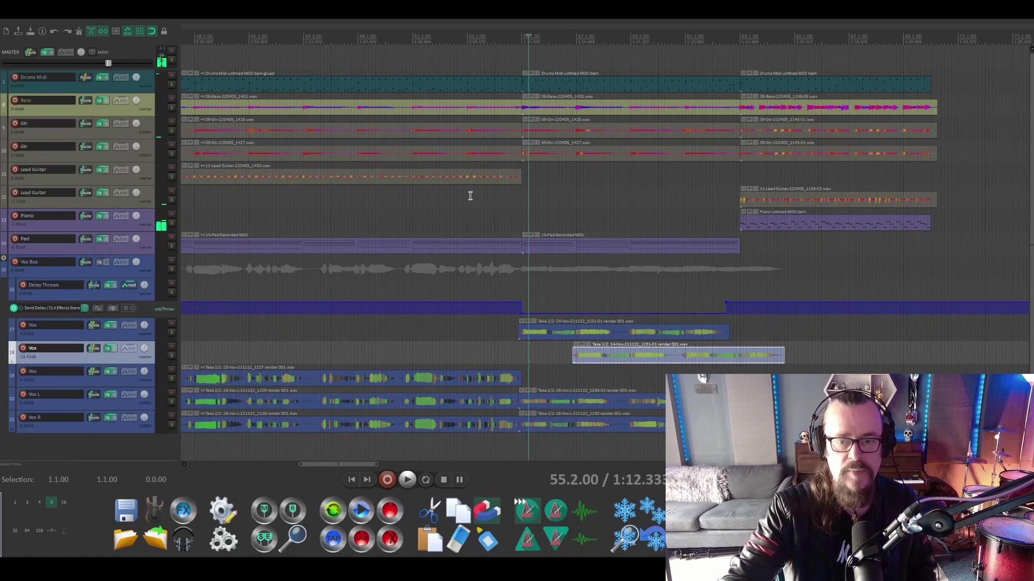
scroll(470, 195, "down", 3)
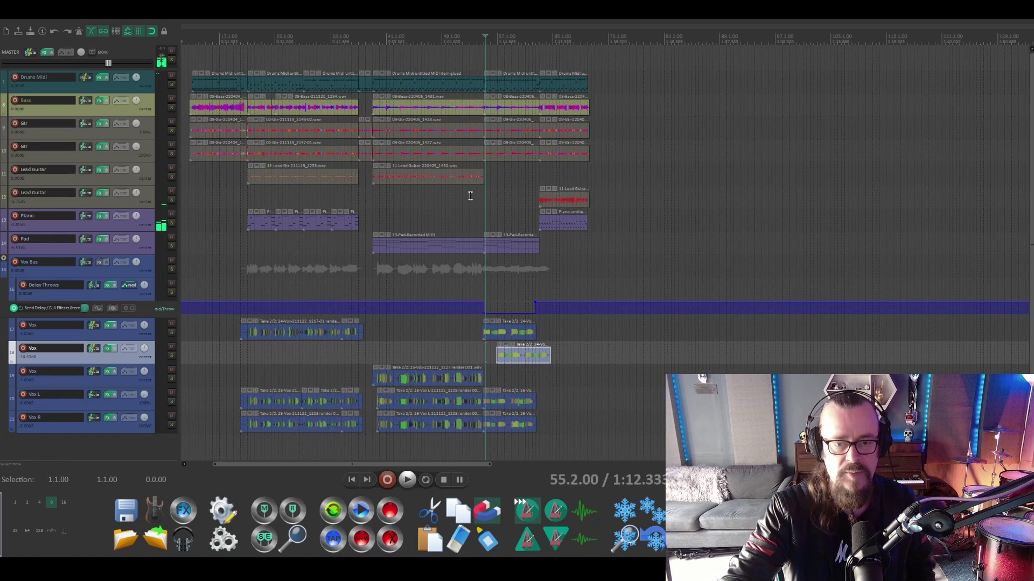
left_click(354, 36)
scroll(345, 94, "up", 3)
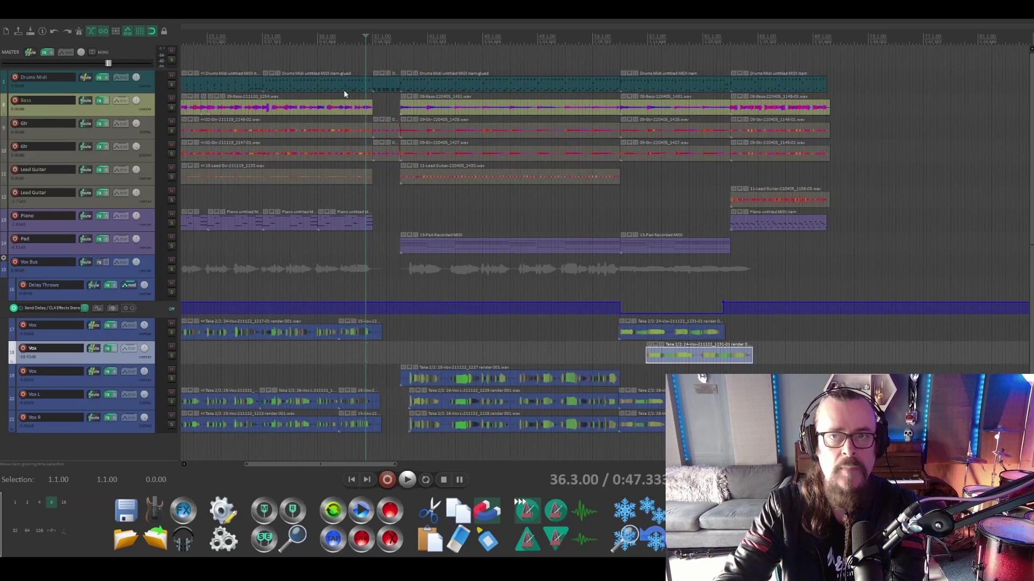
scroll(344, 94, "up", 4)
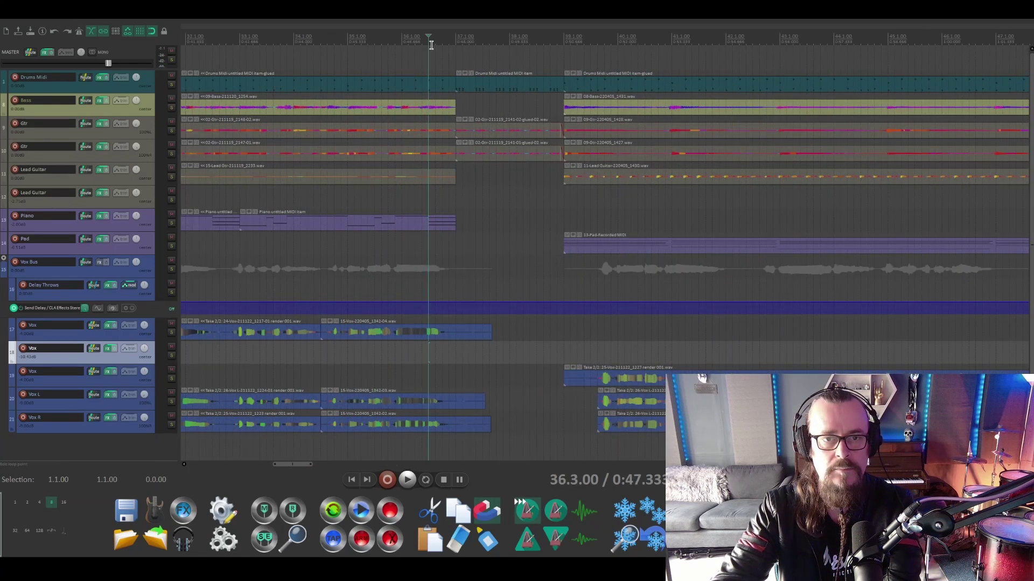
left_click(346, 39)
key("space")
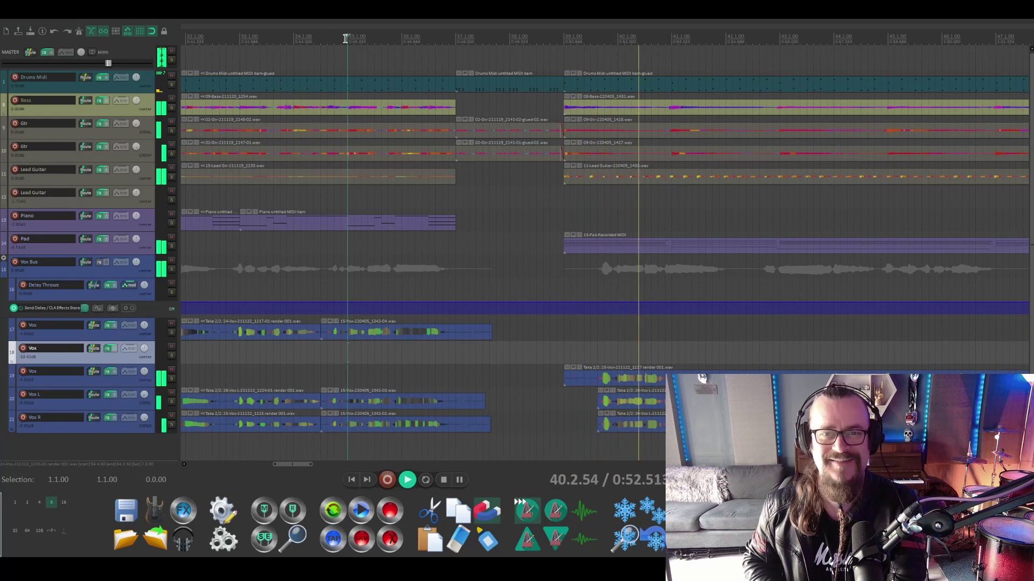
key("space")
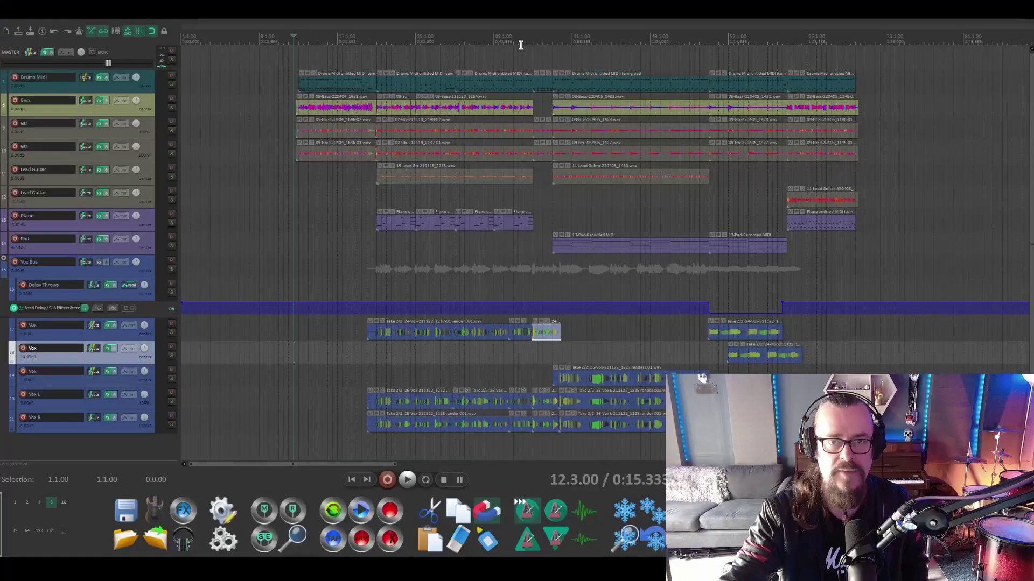
Play back the added vocal clips between bars 37 and 39, starting from 36.1.00.
left_click(521, 46)
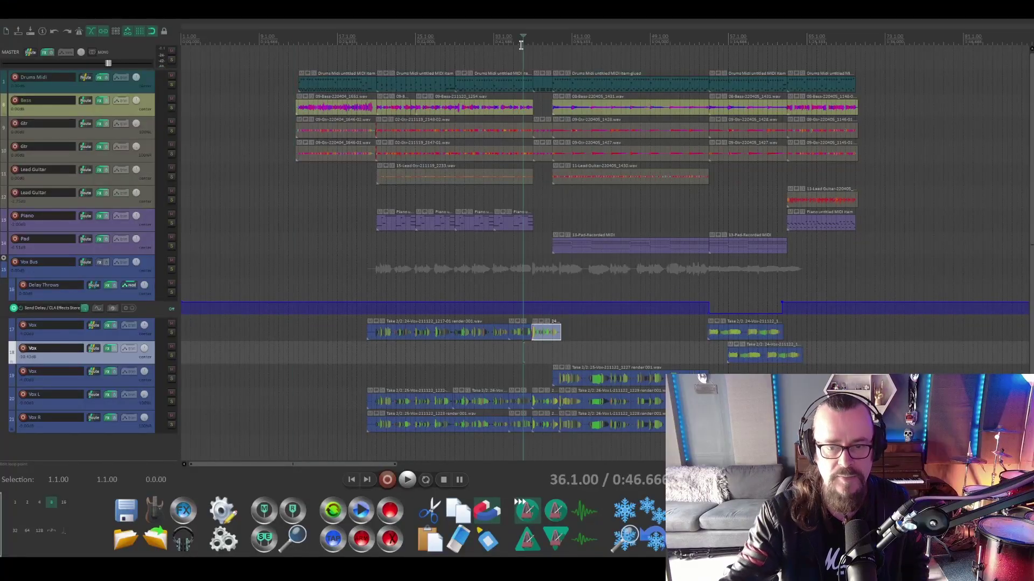
key("space")
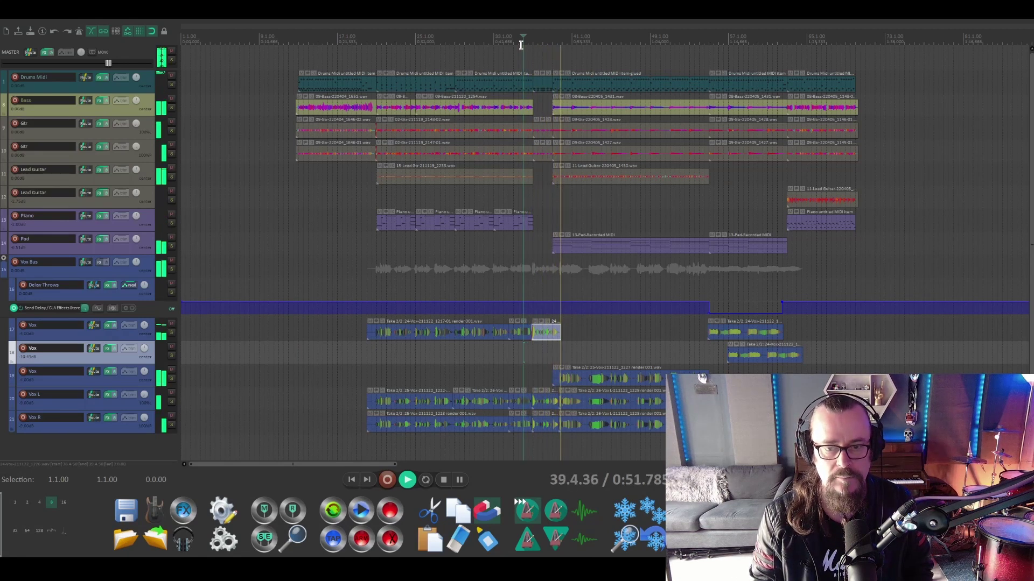
key("space")
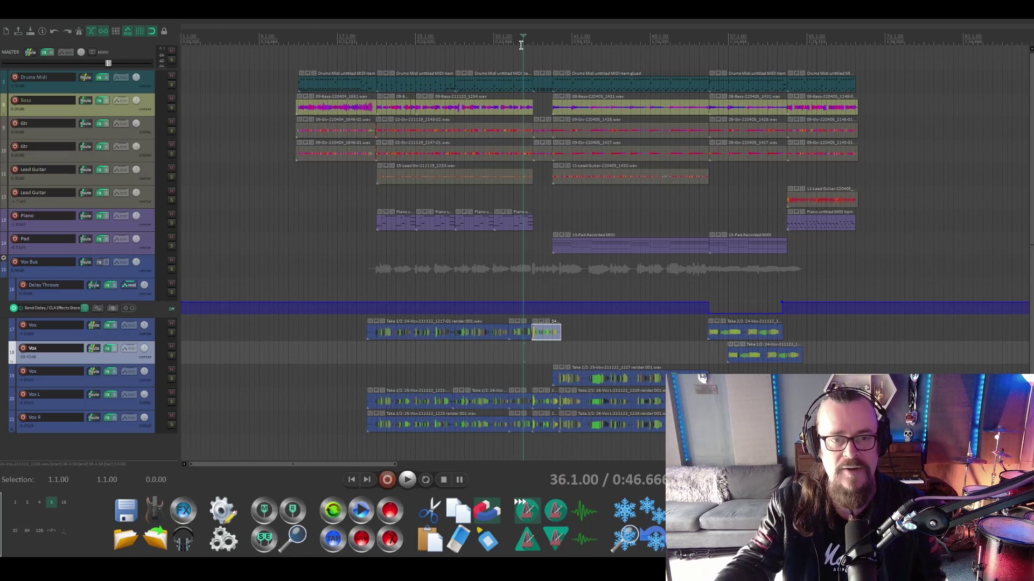
Play back the whole arrangement from 13.1.00, following it to the end around bar 70, and stop it.
key("space")
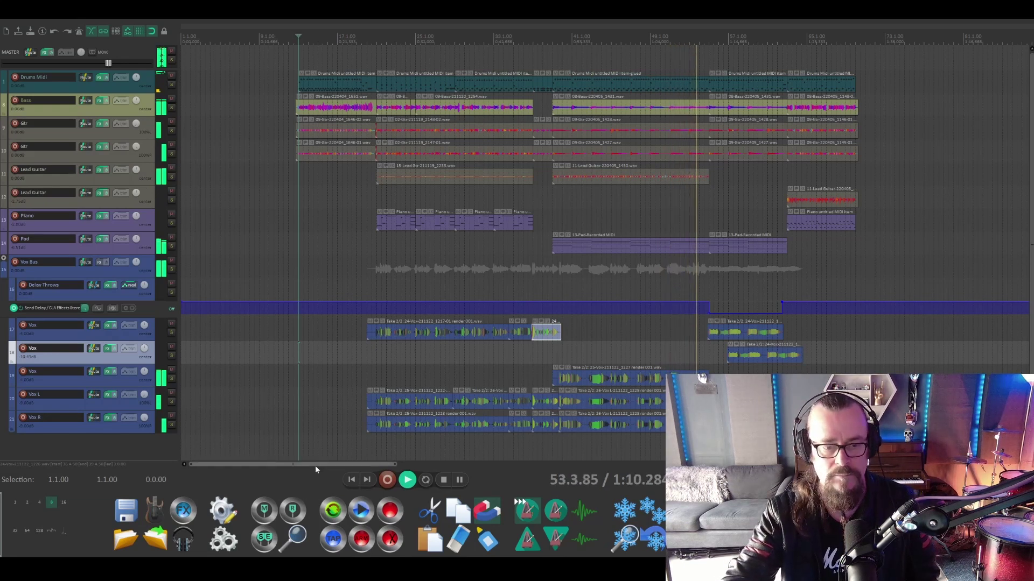
left_click_drag(315, 466, 392, 472)
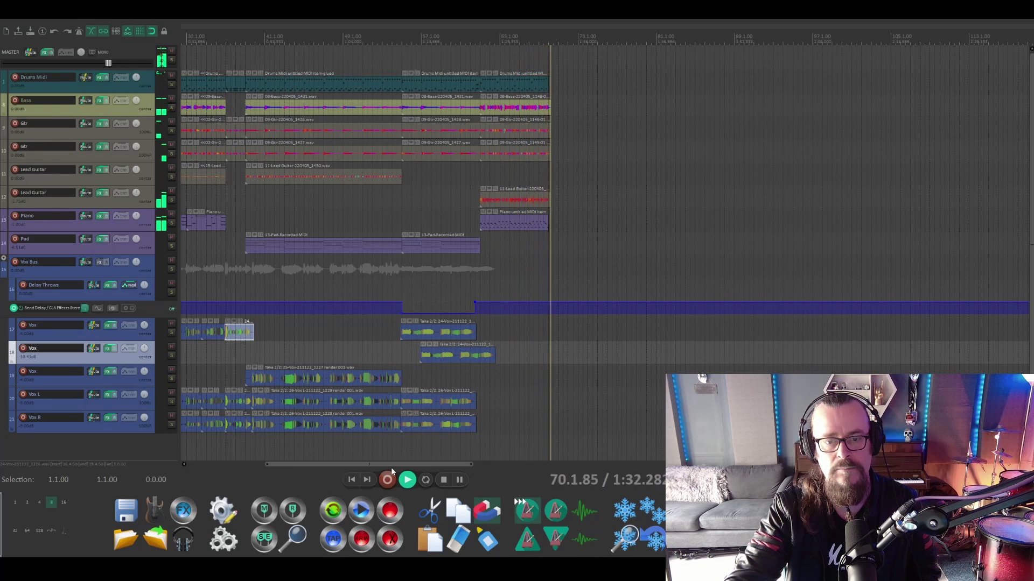
key("space")
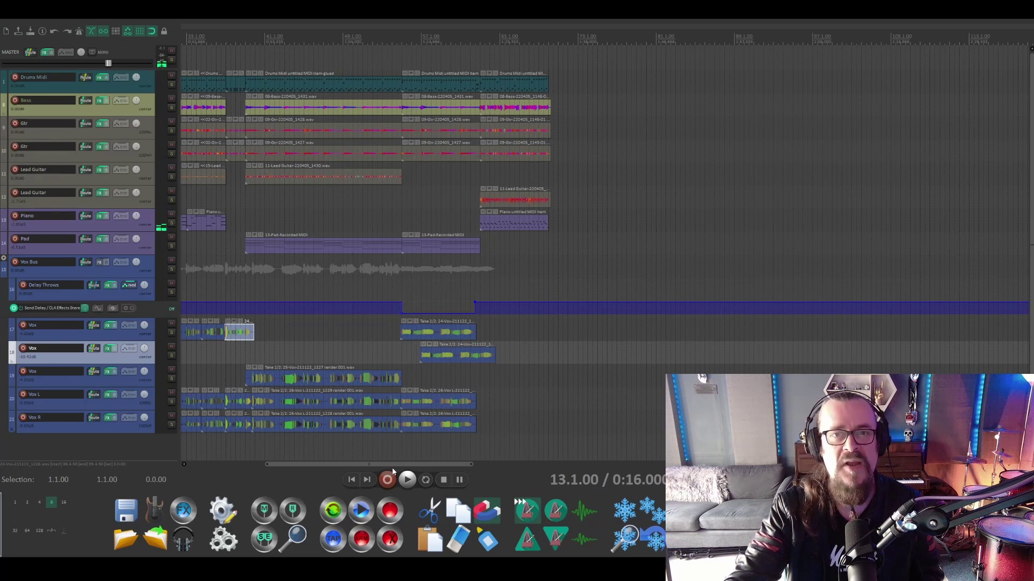